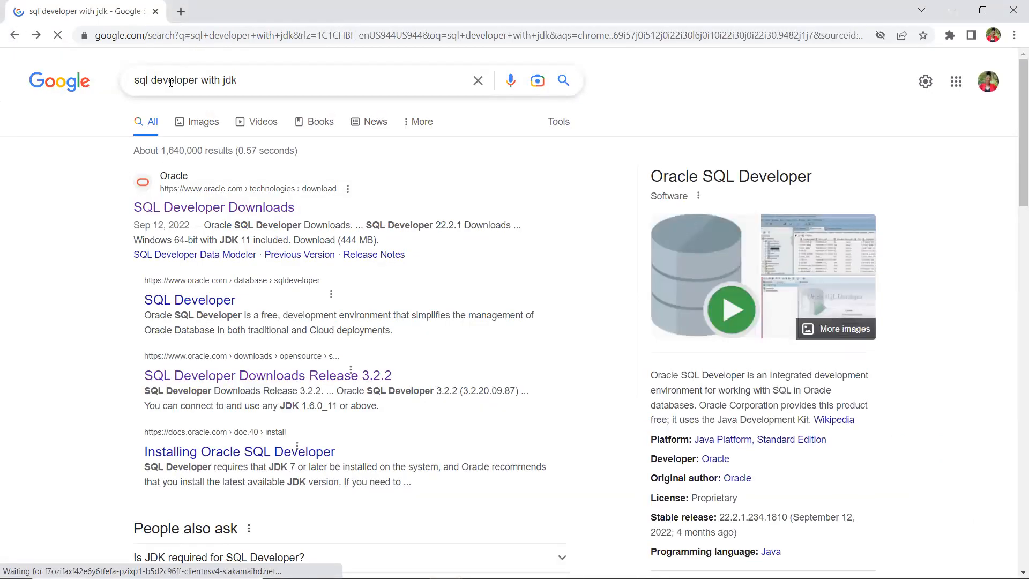
Step: Open Oracle's SQL Developer Downloads page from the search results and review the downloads offered for each platform
click(246, 208)
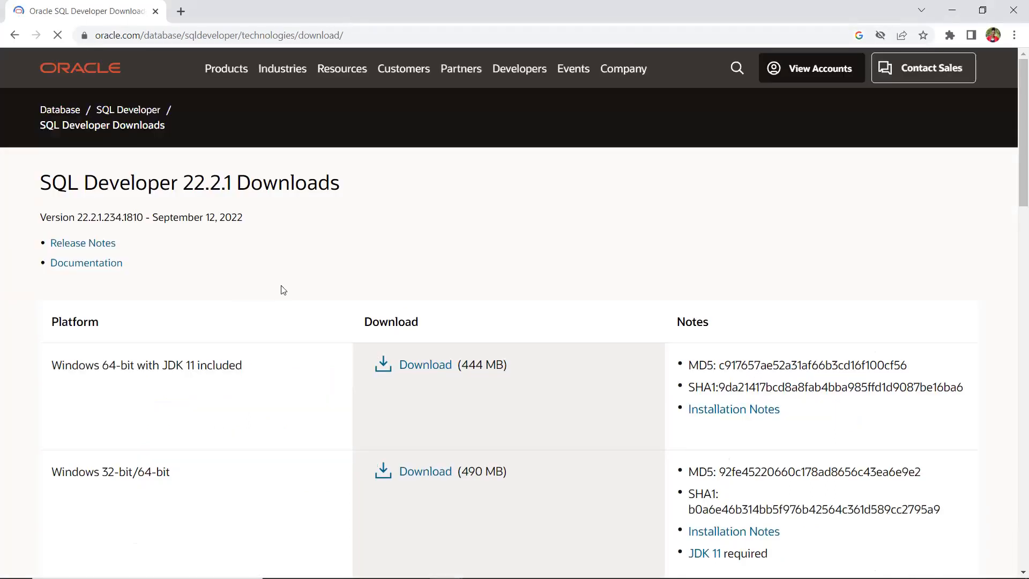
scroll(172, 370, down, 3)
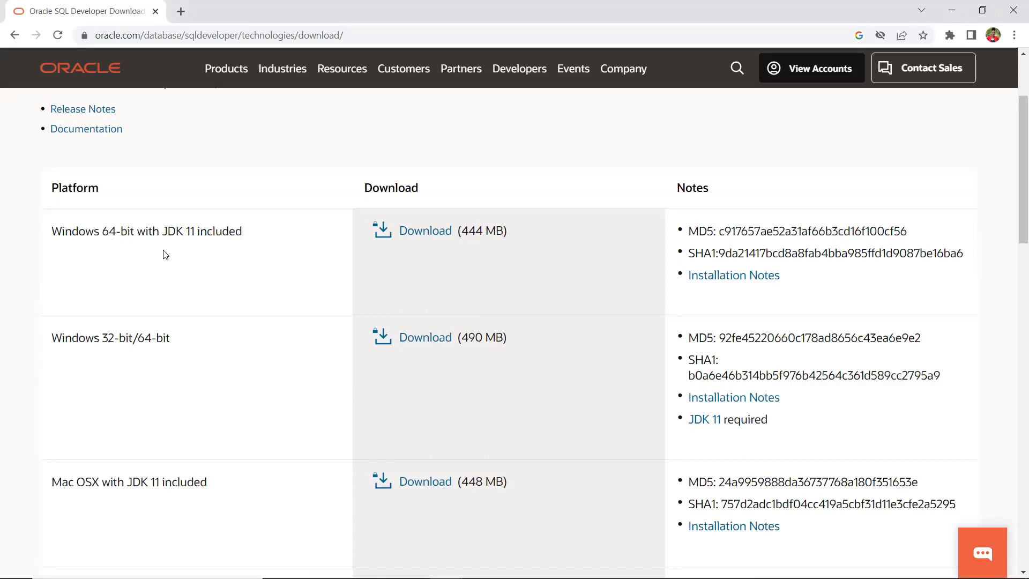
scroll(119, 389, down, 6)
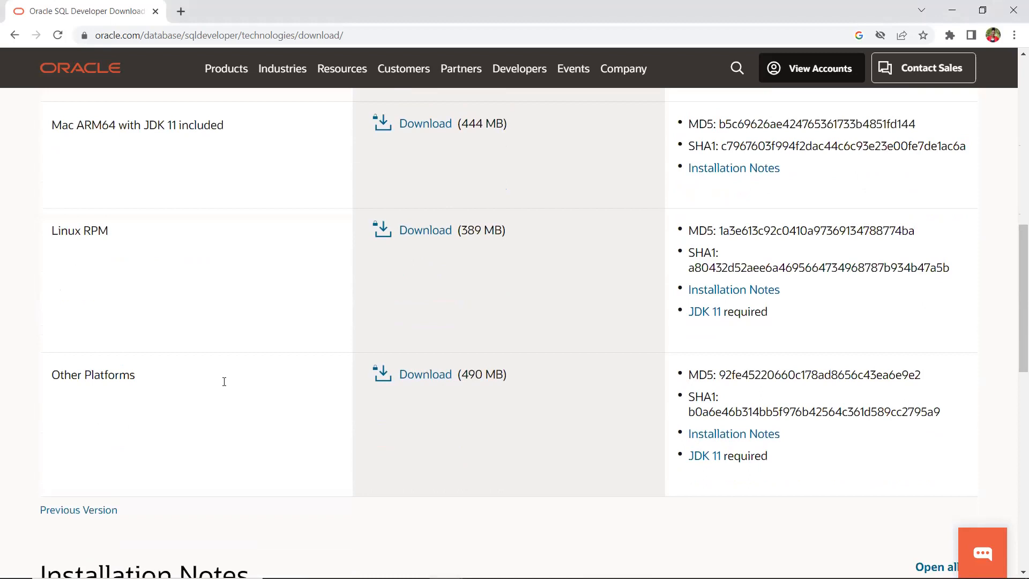
scroll(223, 382, up, 11)
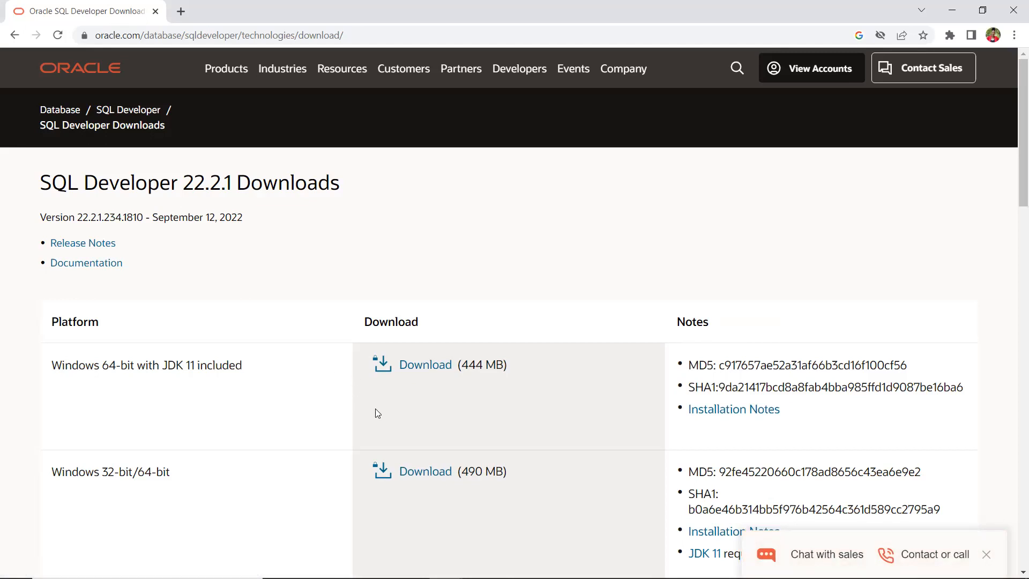
Step: Open the Downloads folder in File Explorer and look at the available actions for the sqldeveloper-22.2.1.234.1810-x64 zip archive
mouse_move(313, 578)
click(346, 566)
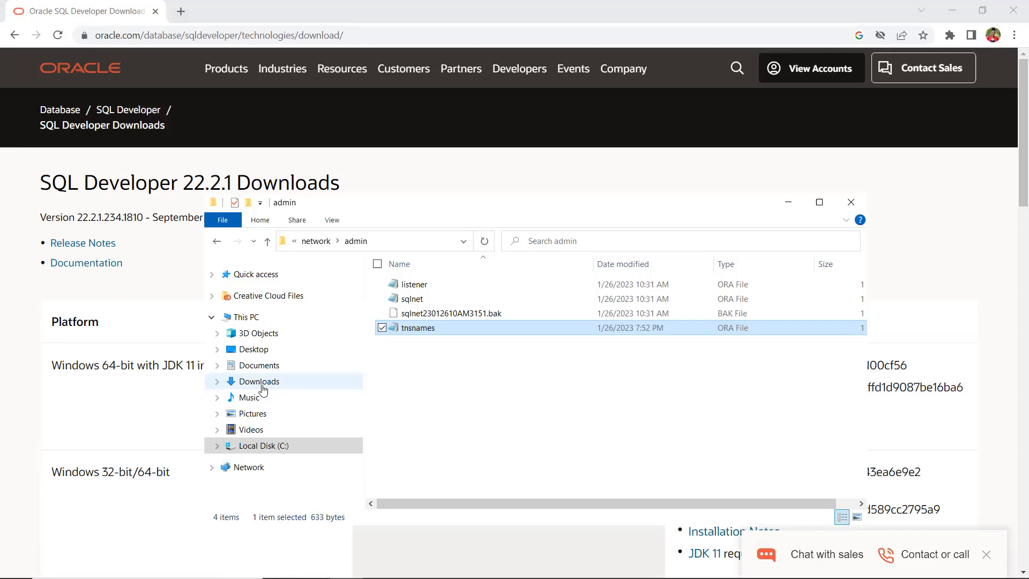
click(262, 390)
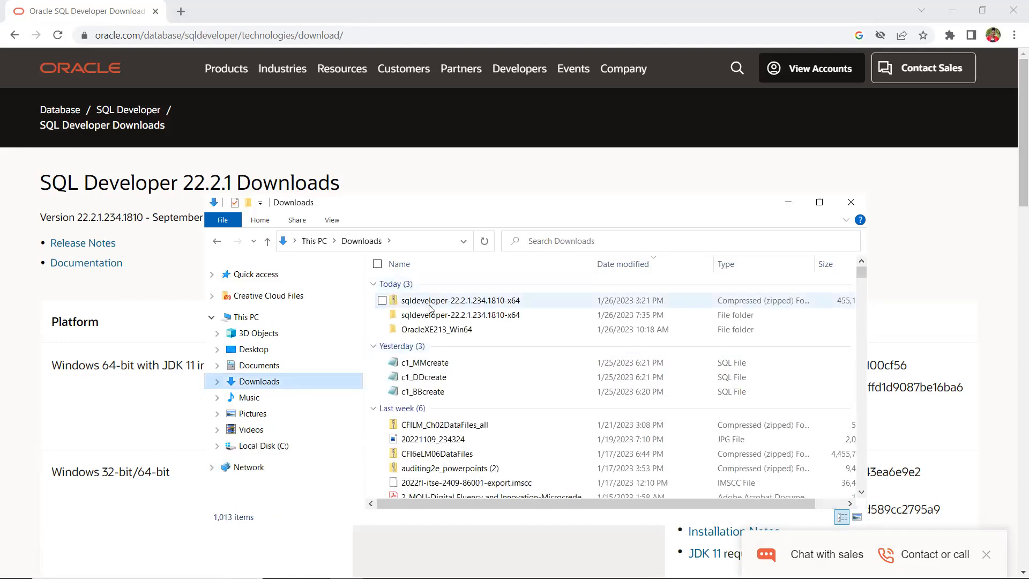
click(430, 305)
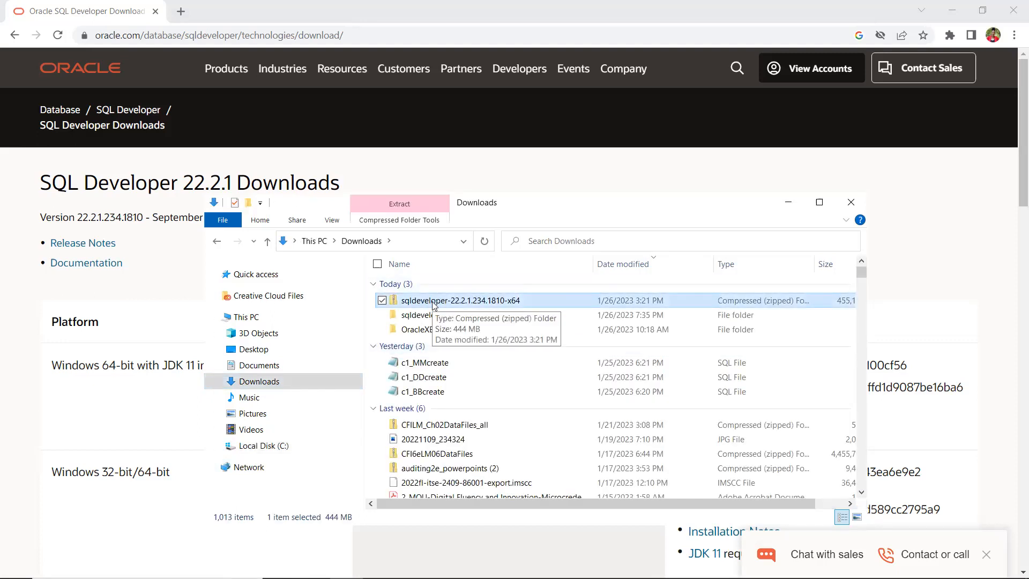
right_click(433, 303)
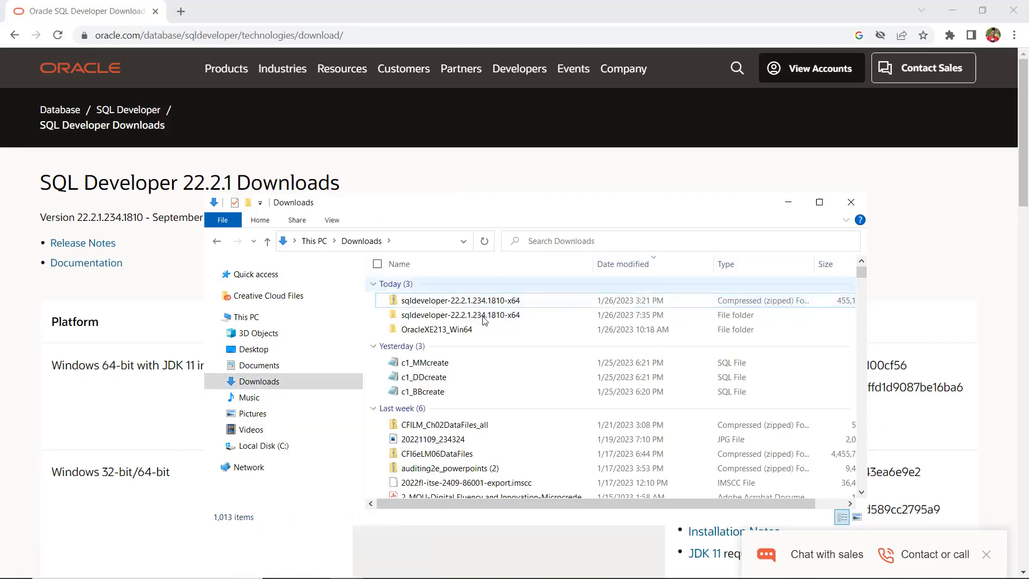
click(506, 275)
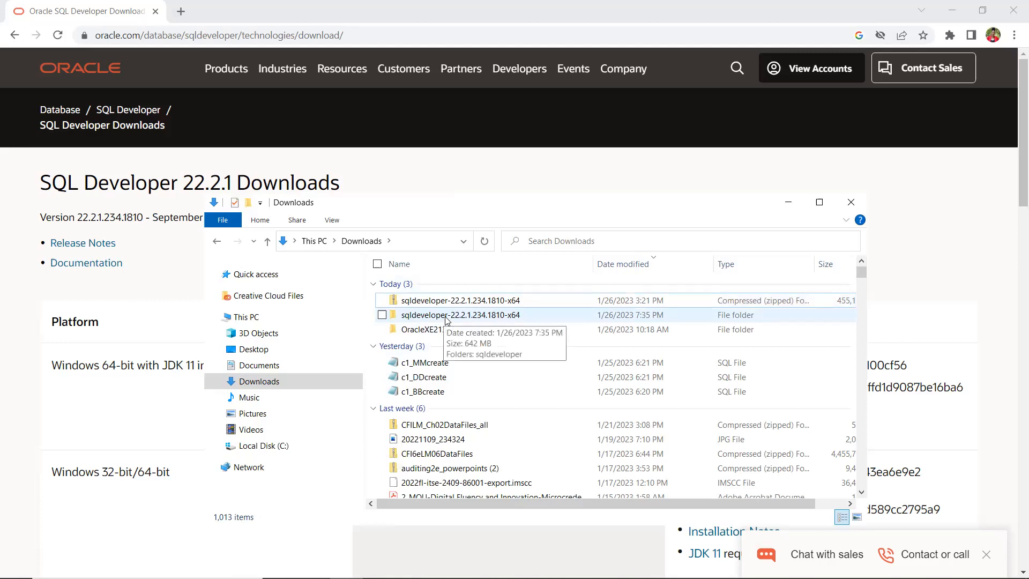
Step: Open the sqldeveloper subfolder inside the extracted sqldeveloper-22.2.1.234.1810-x64 folder and launch the sqldeveloper application
click(440, 320)
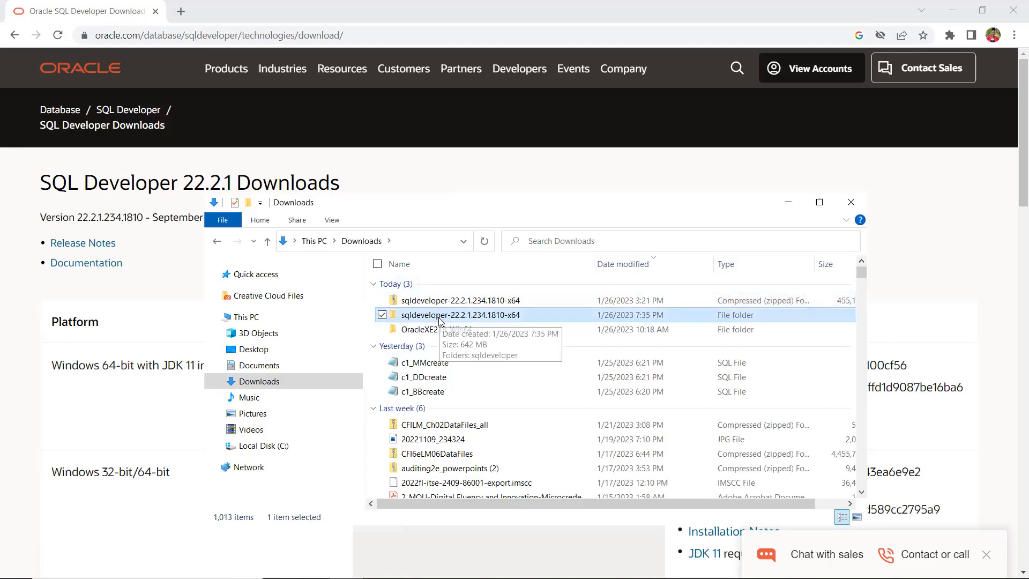
double_click(441, 320)
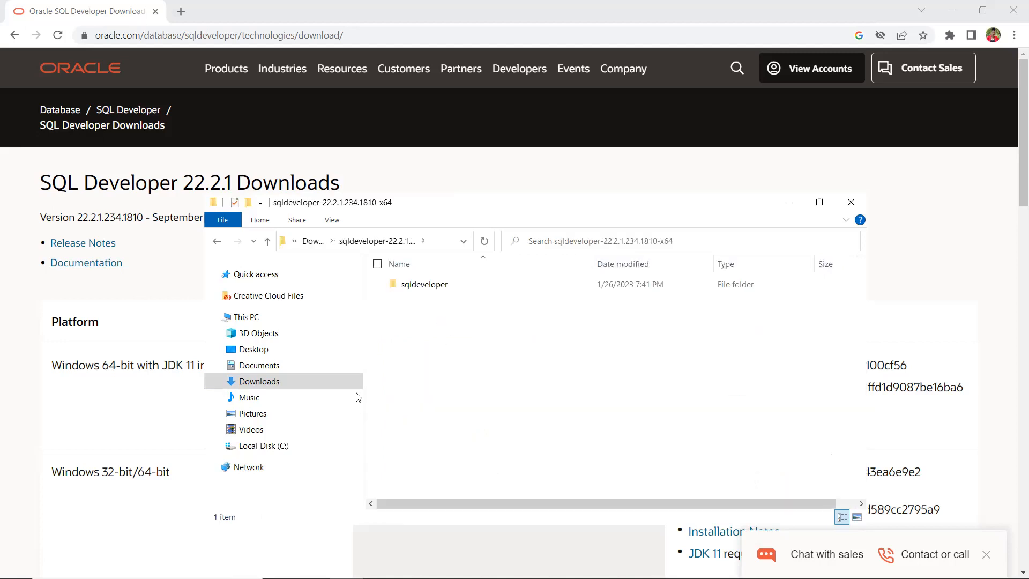
double_click(414, 287)
scroll(440, 300, down, 3)
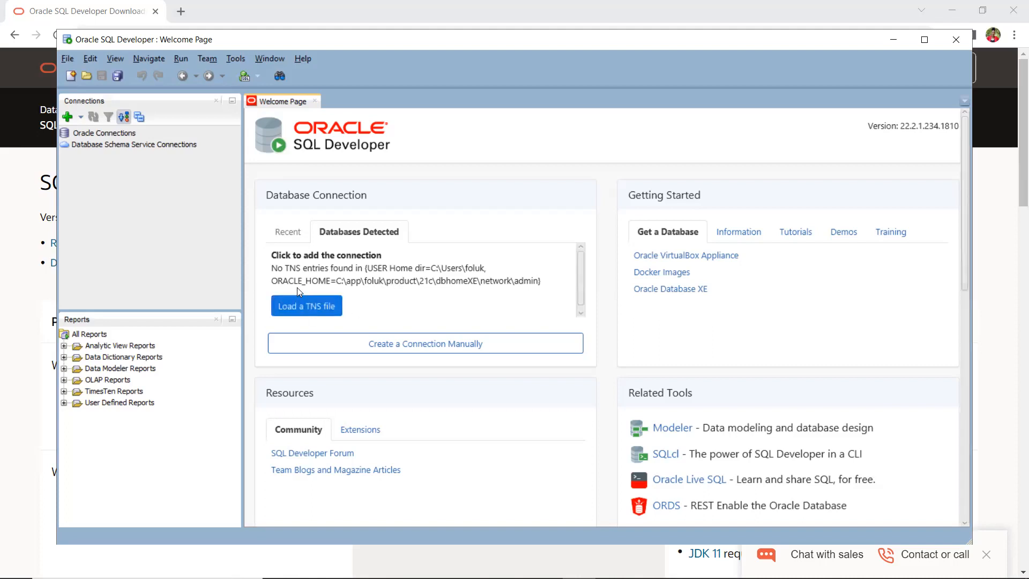
Step: Review the TNS search paths under Databases Detected on the Welcome Page, and open a Command Prompt window
drag(269, 273, 505, 266)
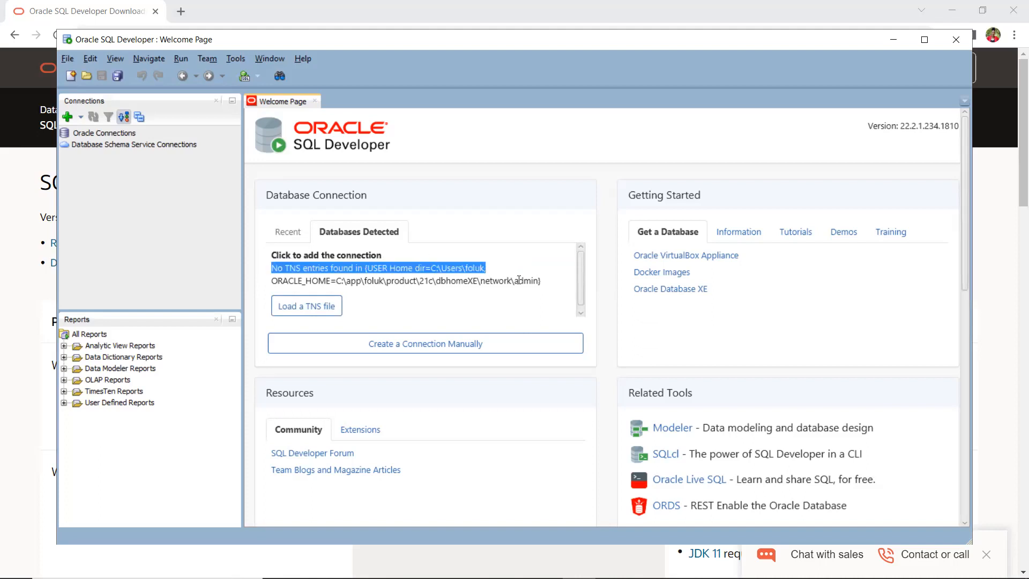
click(544, 280)
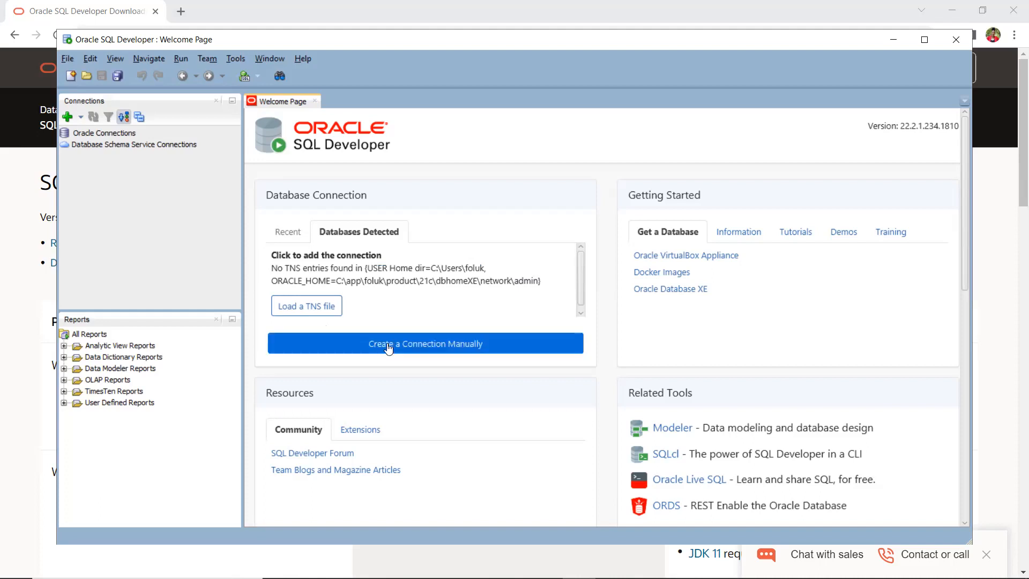
mouse_move(386, 577)
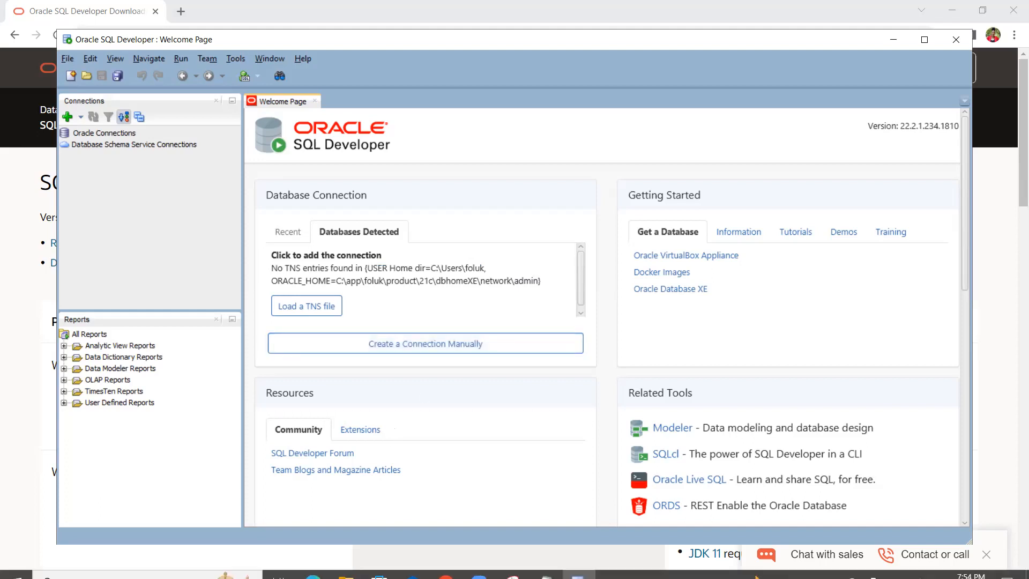
click(128, 565)
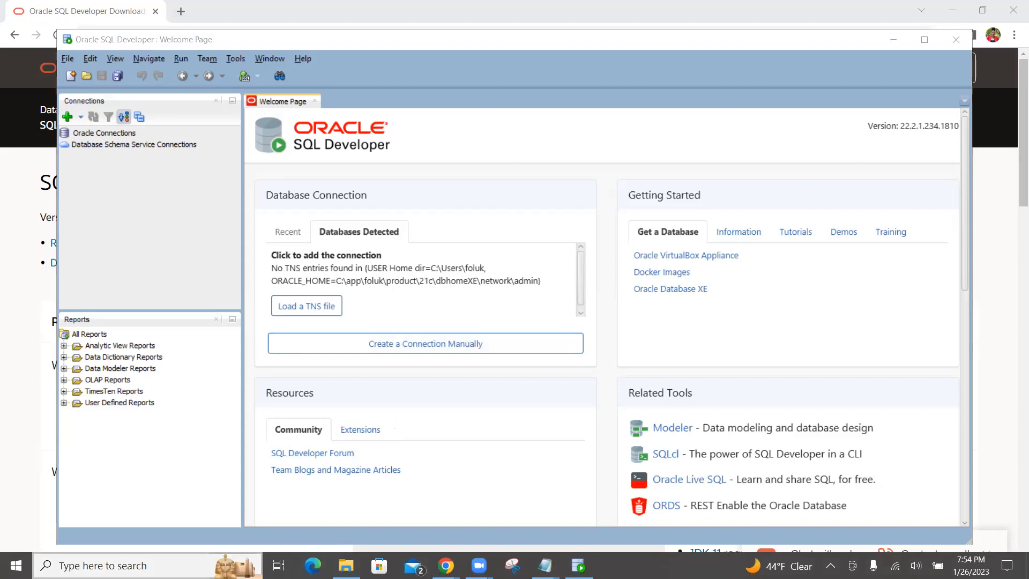
text(cmd)
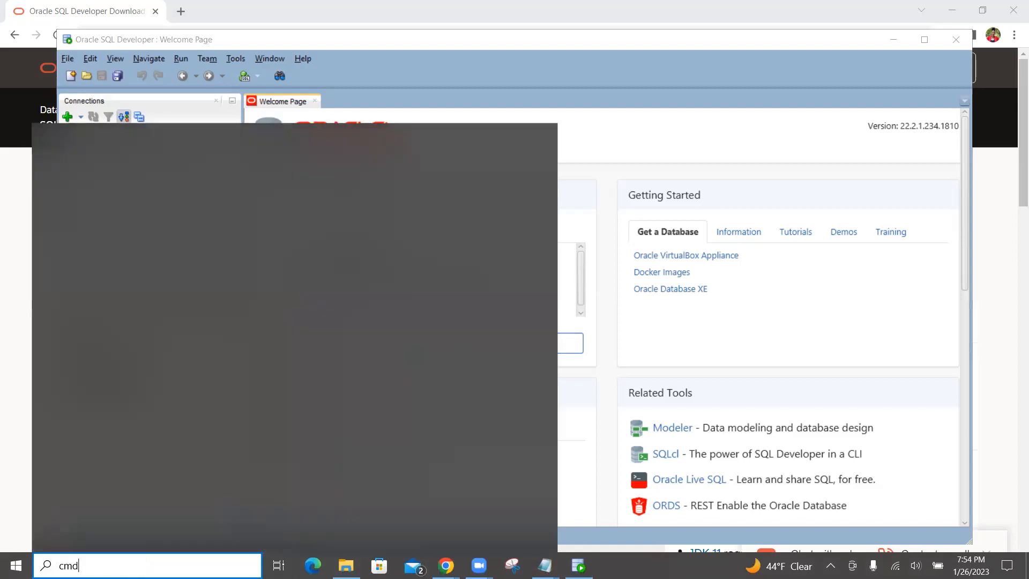
key(Return)
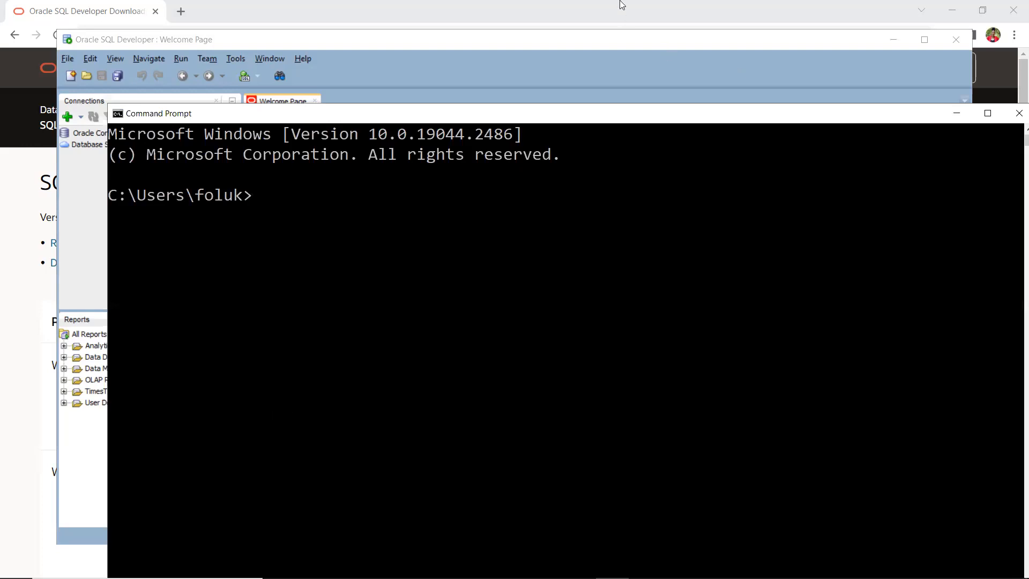
drag(573, 116, 557, 52)
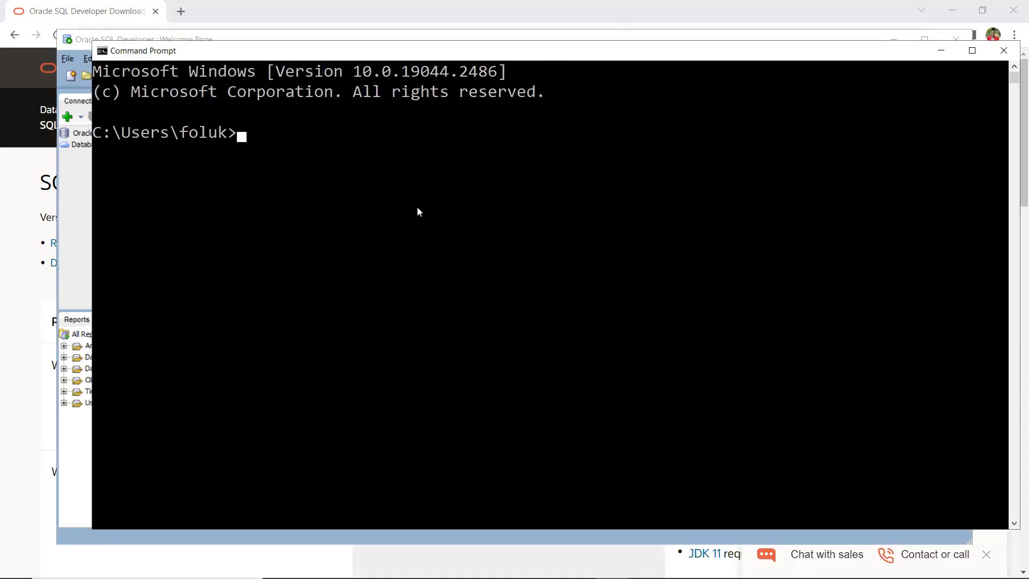
Step: Enter a set ORACLE_HOME= command in Command Prompt and add the 21c dbhomeXE path shown on SQL Developer's Welcome Page
text(set ORACLE)
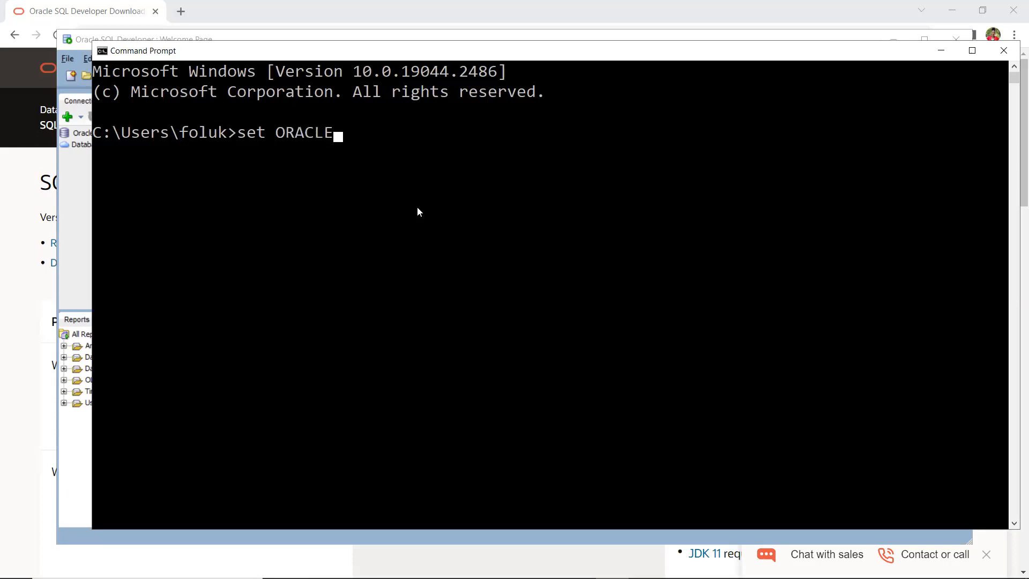
text(_HOME=)
drag(428, 57, 392, 320)
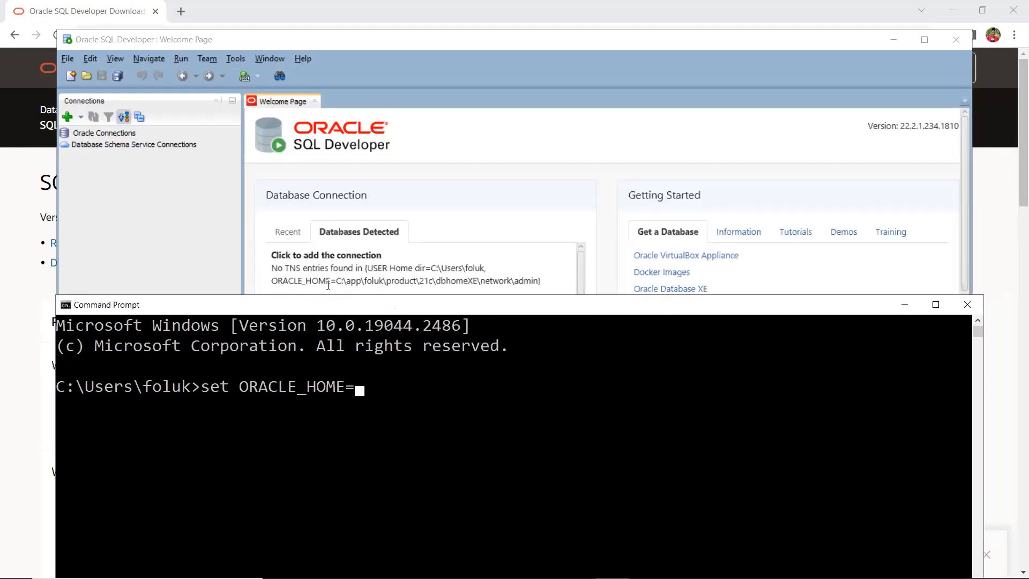
drag(338, 283, 478, 288)
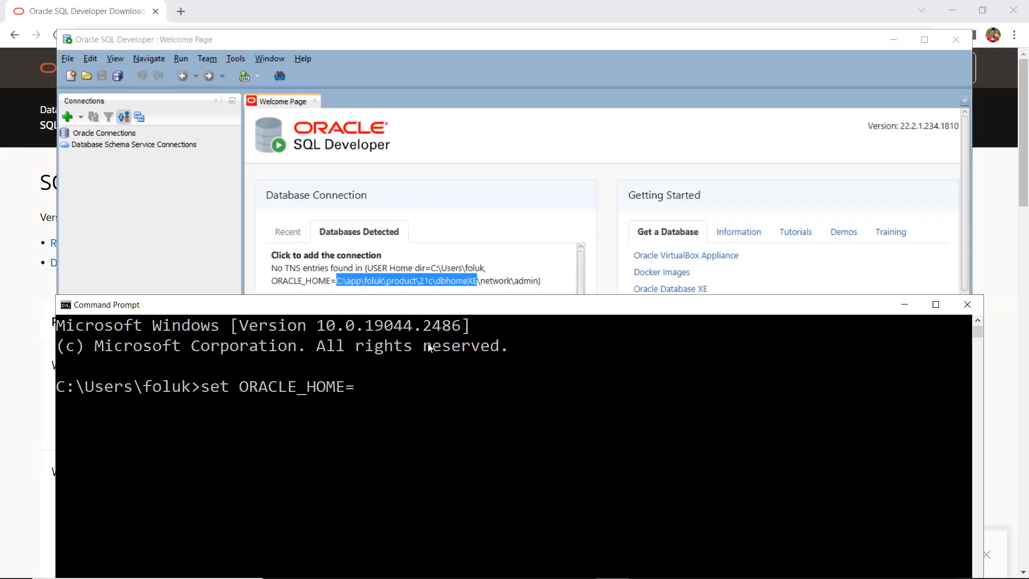
drag(434, 309, 447, 97)
text(set ORACLE_HOME=C:\app\foluk\product\21c\dbhomeXE)
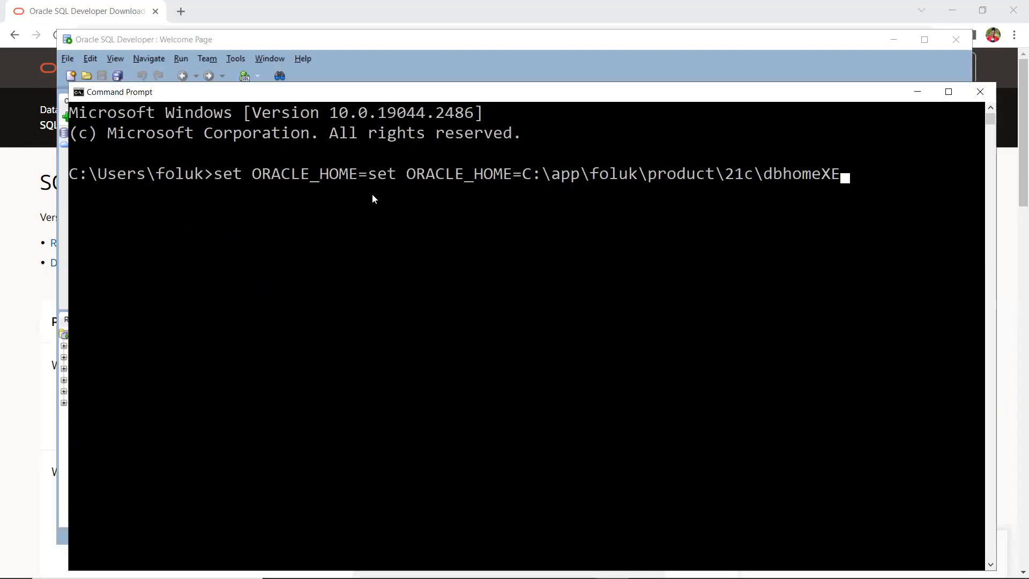
Step: Remove the duplicated "set ORACLE_HOME=" text from the command and run it to point ORACLE_HOME at the dbhomeXE directory
key(Left)
key(Left)
key(Left)
key(Left)
key(Left)
key(Left)
key(Left)
key(Left)
key(Left)
key(Left)
key(Left)
key(Left)
key(Left)
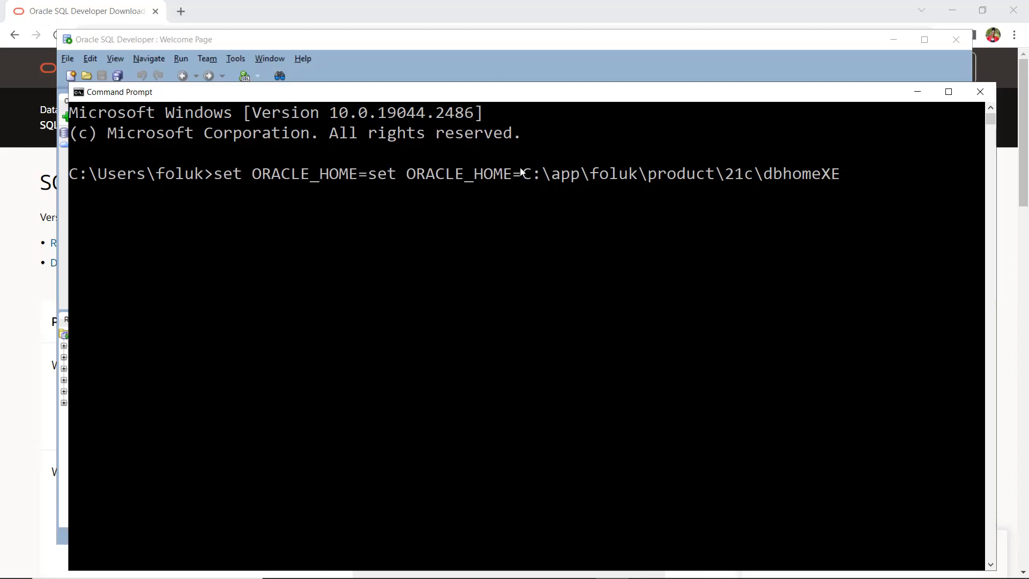
key(Left)
key(Left)
key(Left)
key(Left)
key(Left)
key(Left)
key(Left)
key(Left)
key(Left)
key(Left)
key(Left)
key(Left)
key(Left)
key(Left)
key(Left)
key(Left)
key(Left)
key(Left)
key(Left)
key(Left)
key(BackSpace)
key(BackSpace)
key(BackSpace)
key(BackSpace)
key(BackSpace)
key(BackSpace)
key(BackSpace)
key(BackSpace)
key(BackSpace)
key(BackSpace)
key(BackSpace)
key(BackSpace)
key(BackSpace)
key(BackSpace)
key(BackSpace)
key(BackSpace)
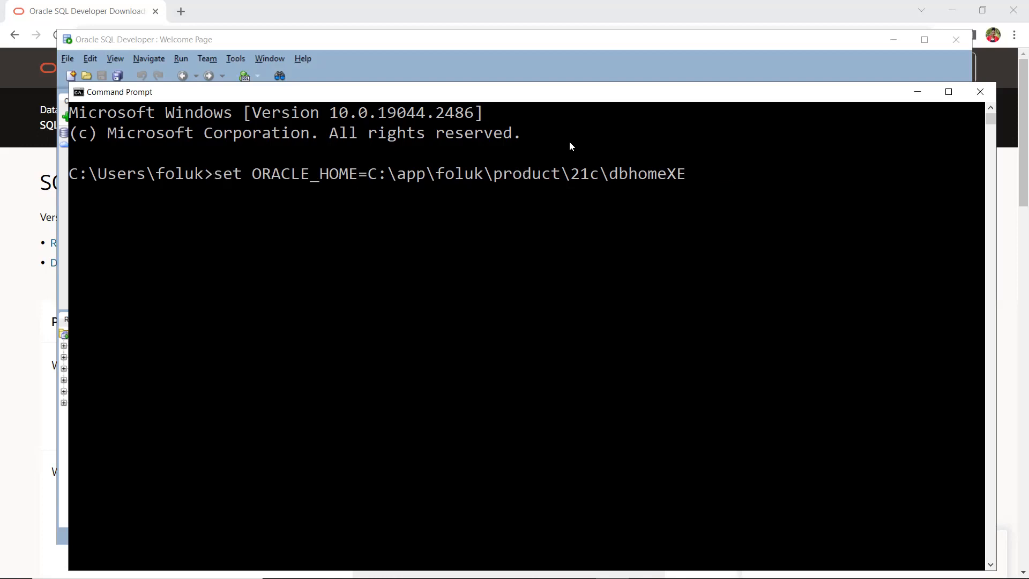
key(Return)
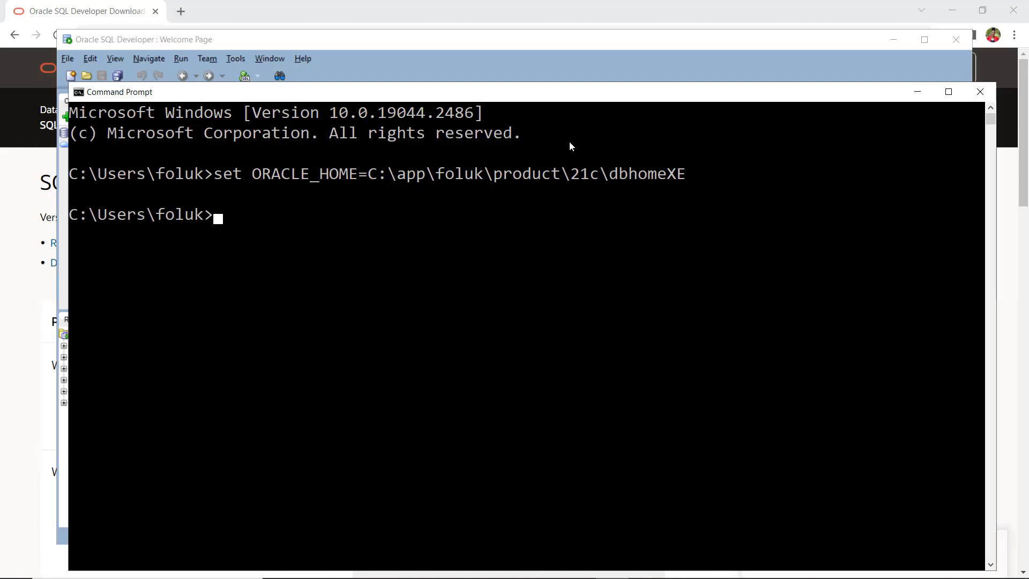
Step: Run lsnrctl status and examine the xepdb1 service in the output's services summary
text(lsnrctl status)
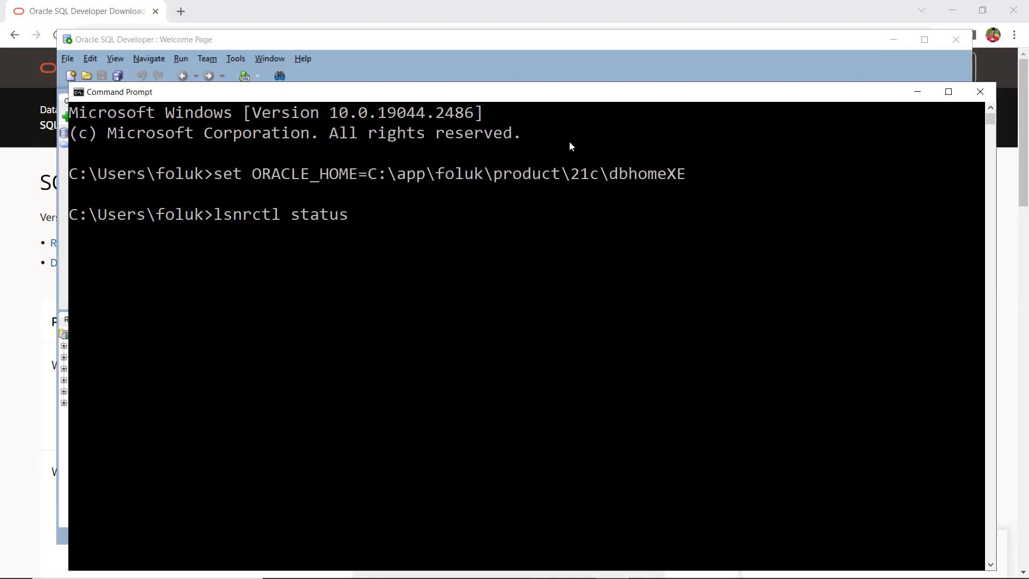
key(Return)
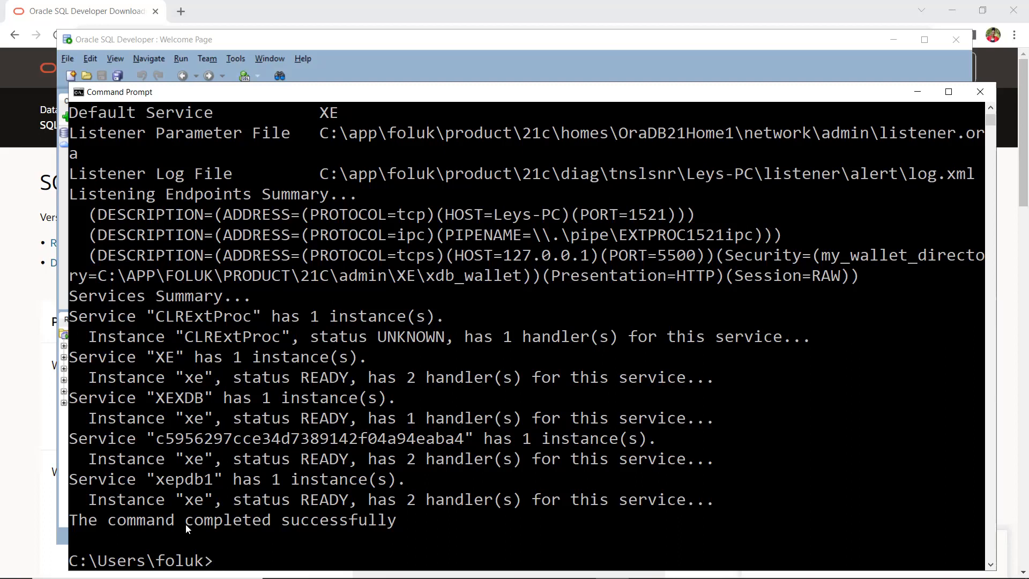
drag(156, 480, 210, 488)
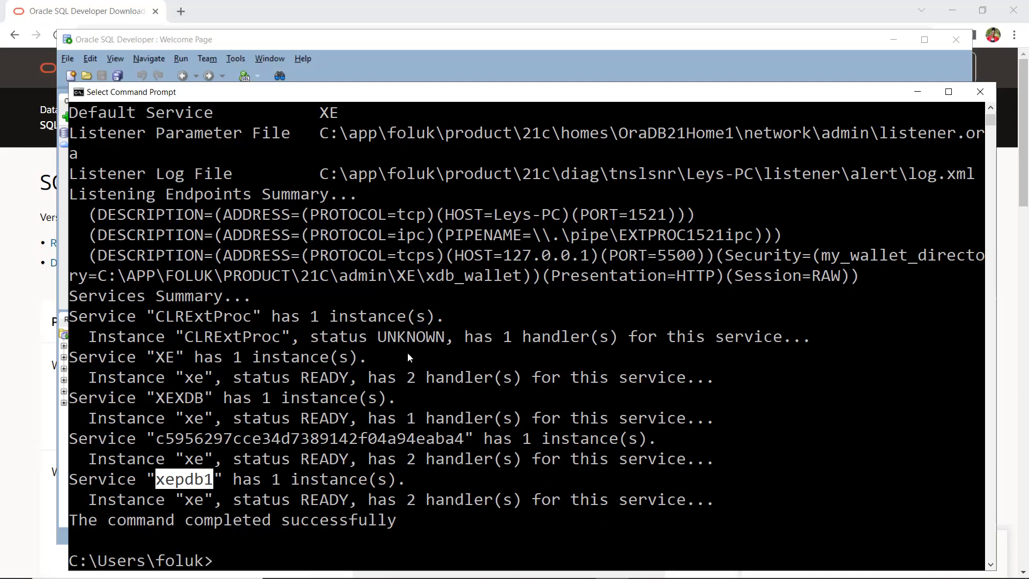
click(411, 378)
scroll(380, 301, up, 1)
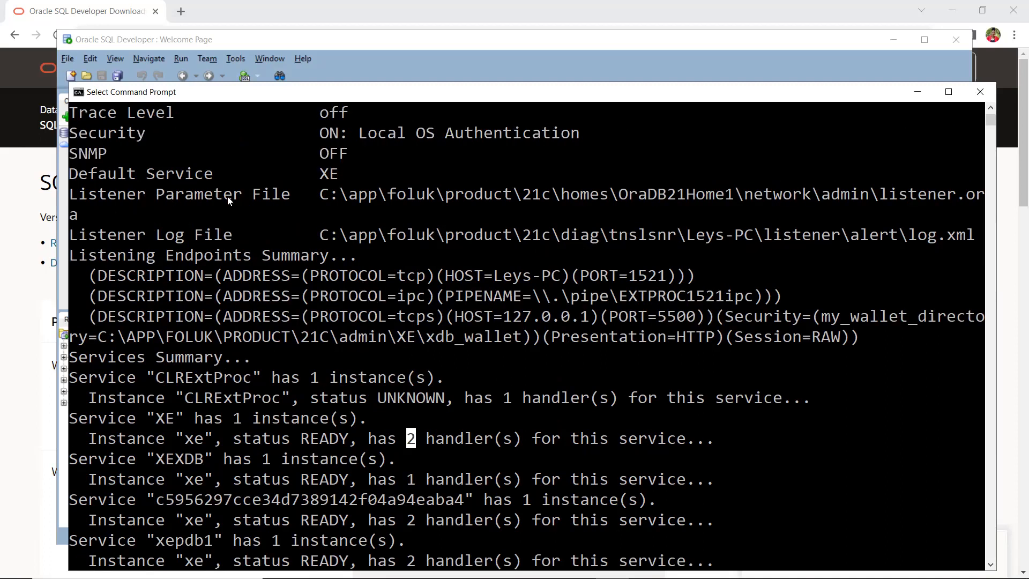
Step: Copy the Listener Parameter File's folder path up to network\admin from the listener status output
drag(321, 198, 865, 208)
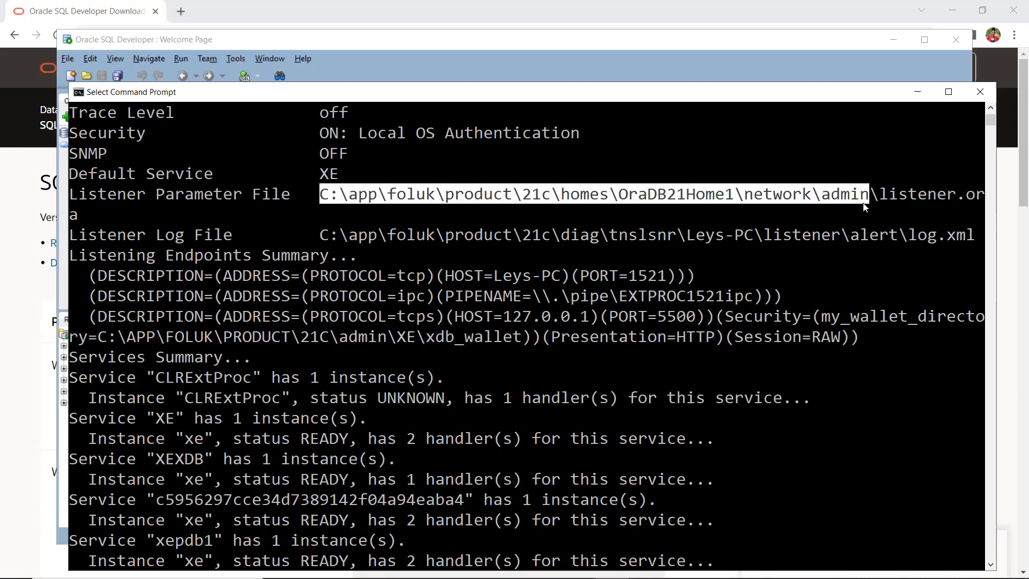
drag(865, 207, 863, 210)
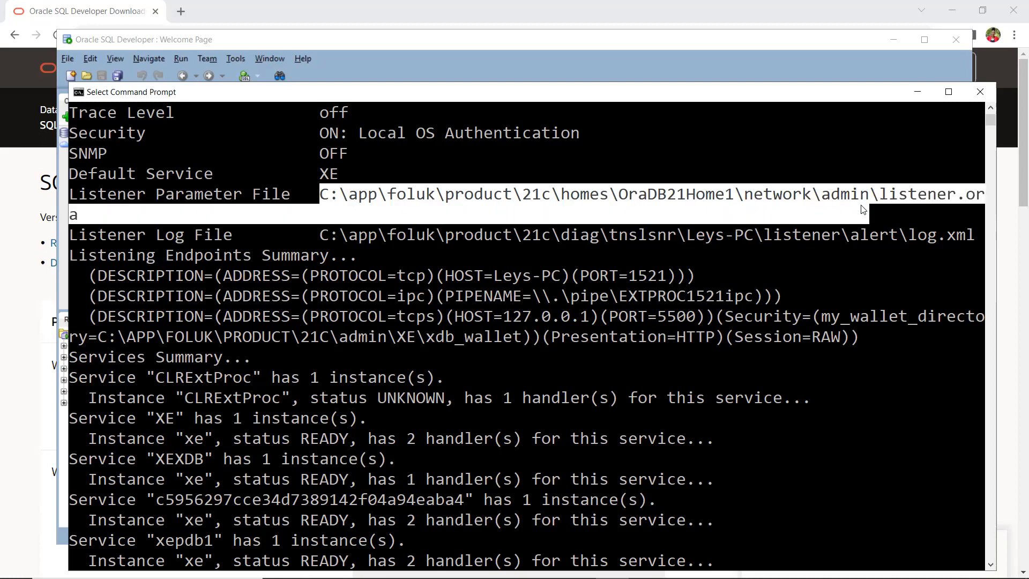
click(857, 208)
click(343, 214)
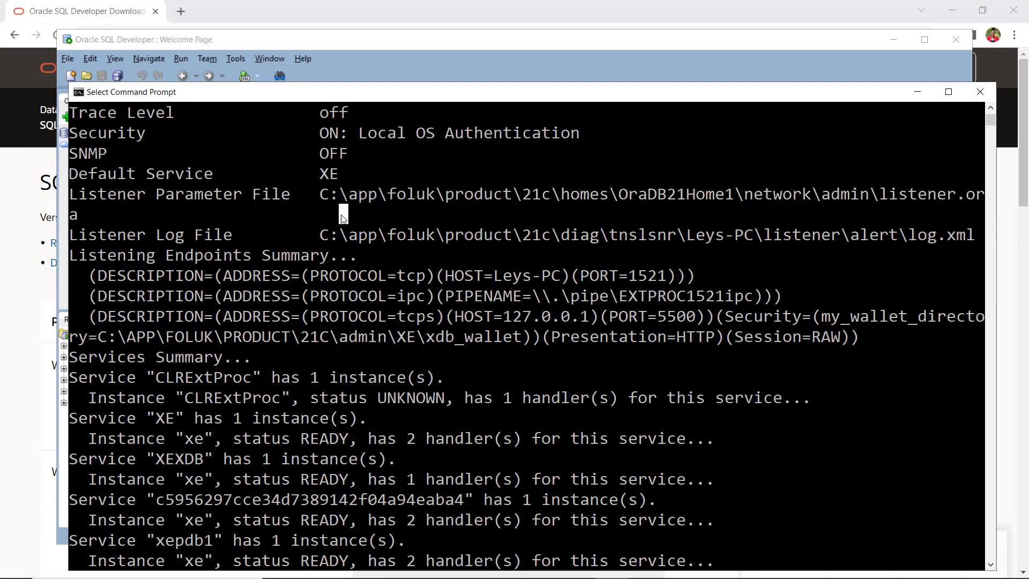
click(323, 196)
drag(444, 204, 866, 195)
right_click(844, 193)
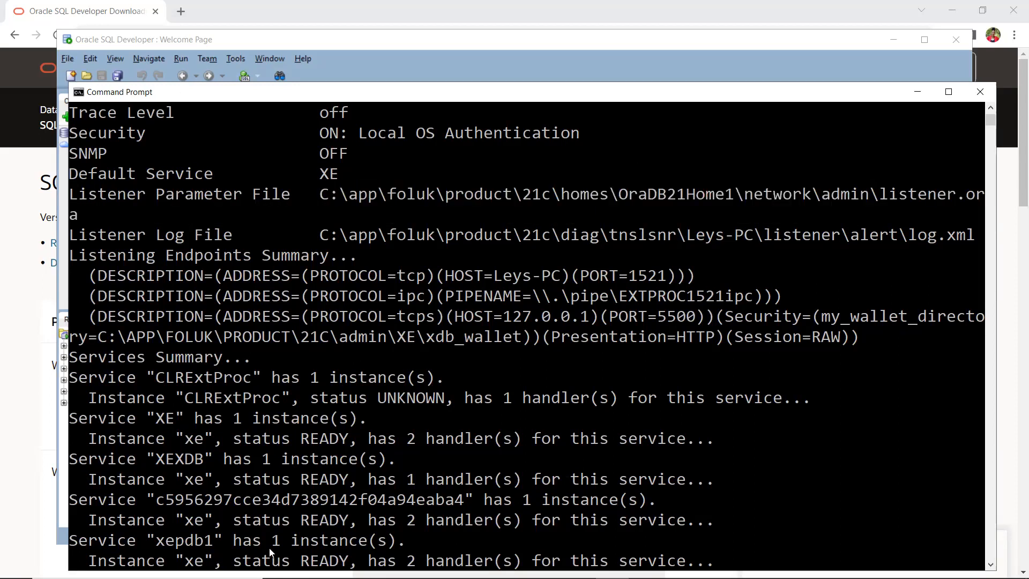
Step: Open the listener's OraDB21Home1\network\admin folder in File Explorer and move the window clear of the listener output
click(346, 566)
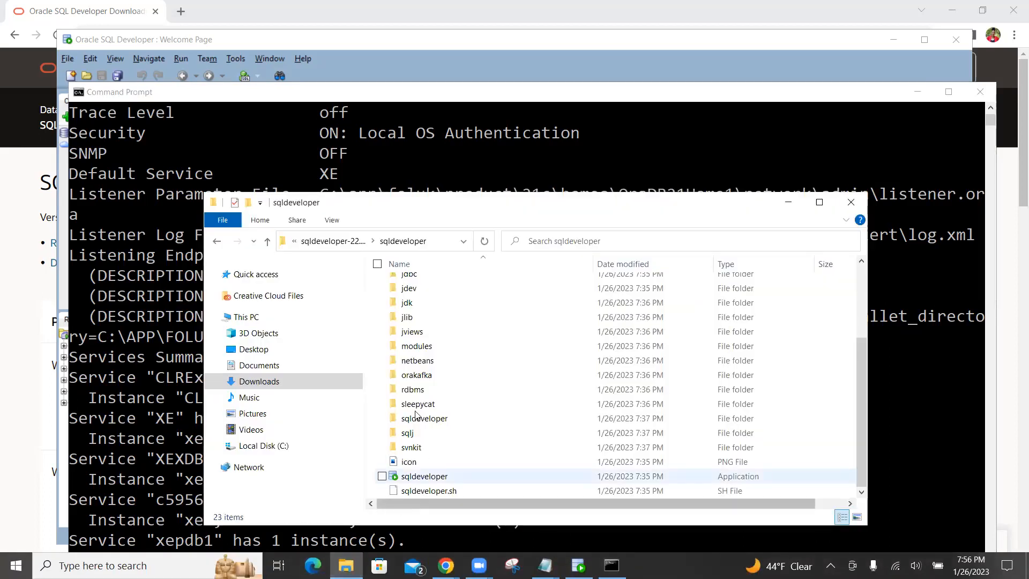
click(412, 242)
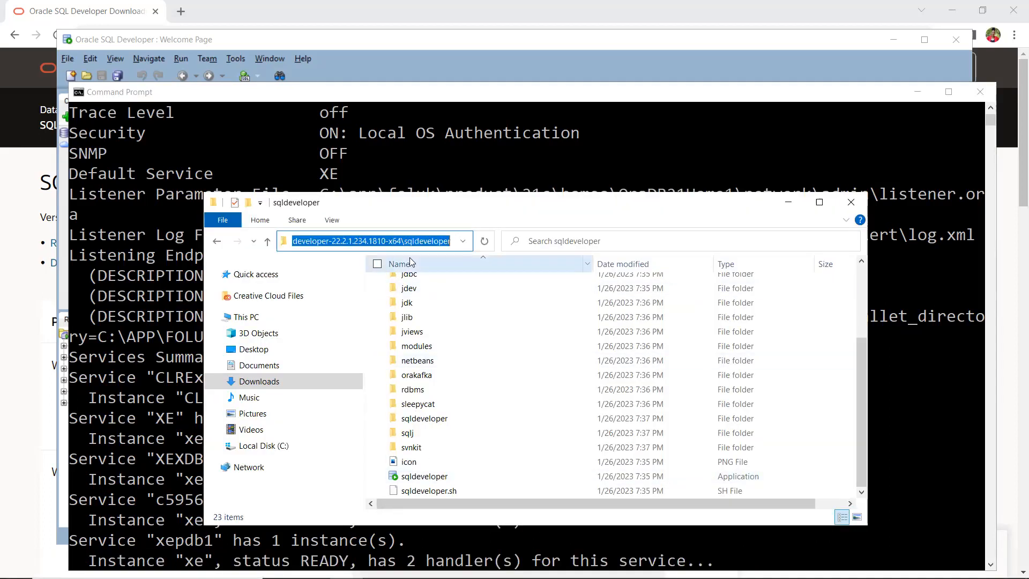
text(C:\app\foluk\product\21c\homes\OraDB21Home1\network\admin)
key(Return)
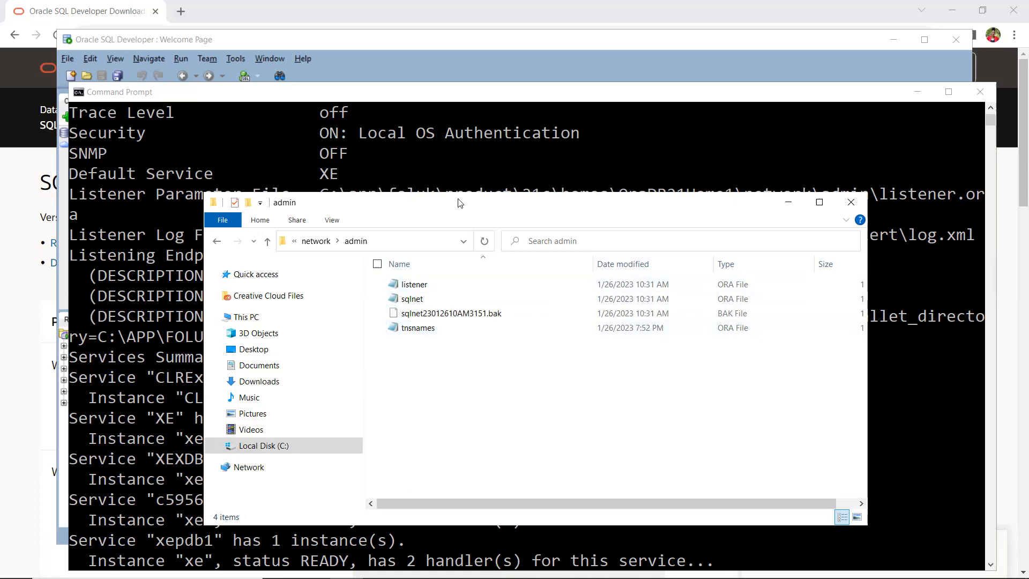
drag(459, 202, 506, 131)
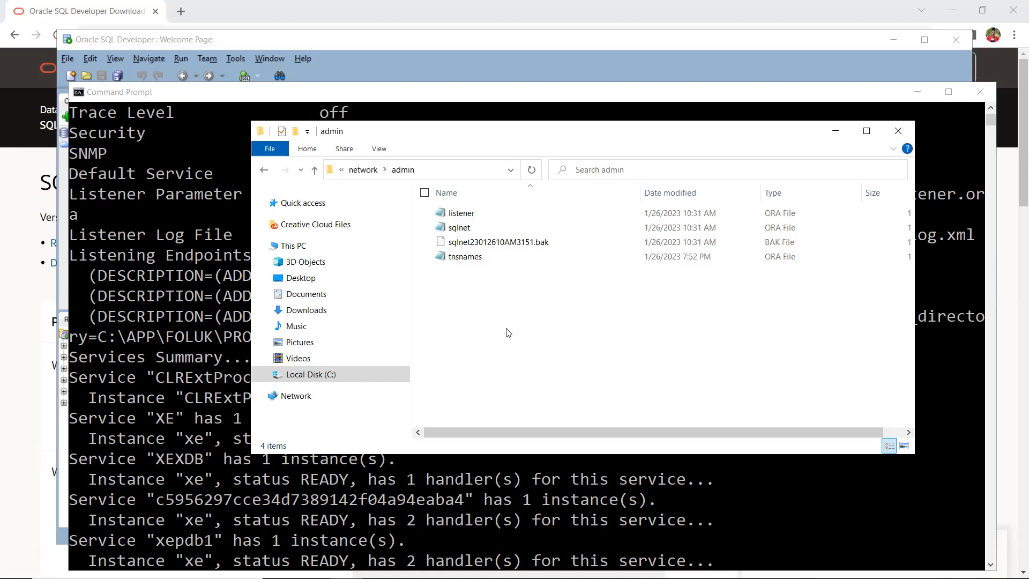
Step: Open the tnsnames file in Notepad and review its XE, LISTENER_XE and ORACLR_CONNECTION_DATA entries
double_click(460, 258)
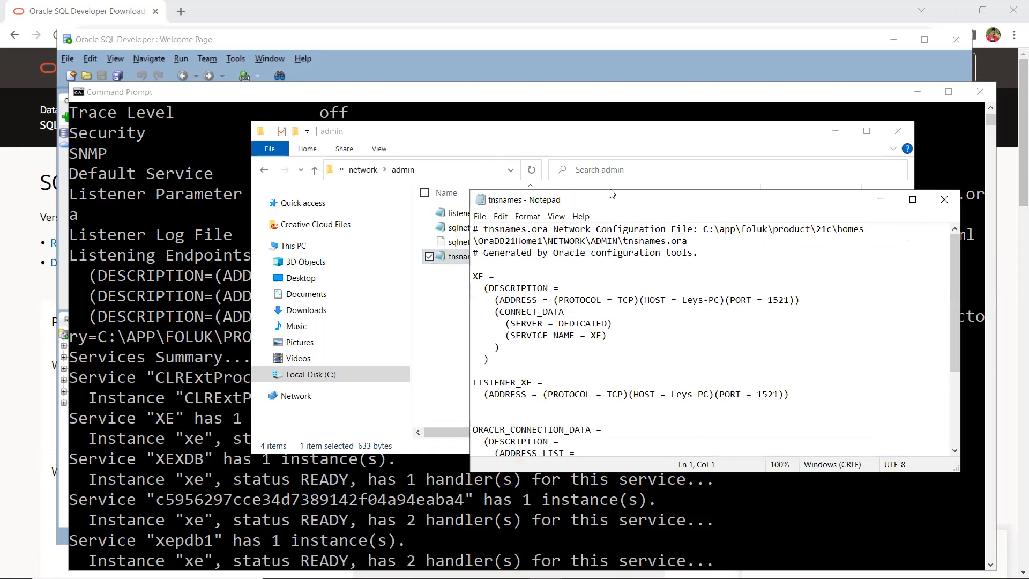
drag(413, 217, 457, 300)
scroll(456, 321, down, 3)
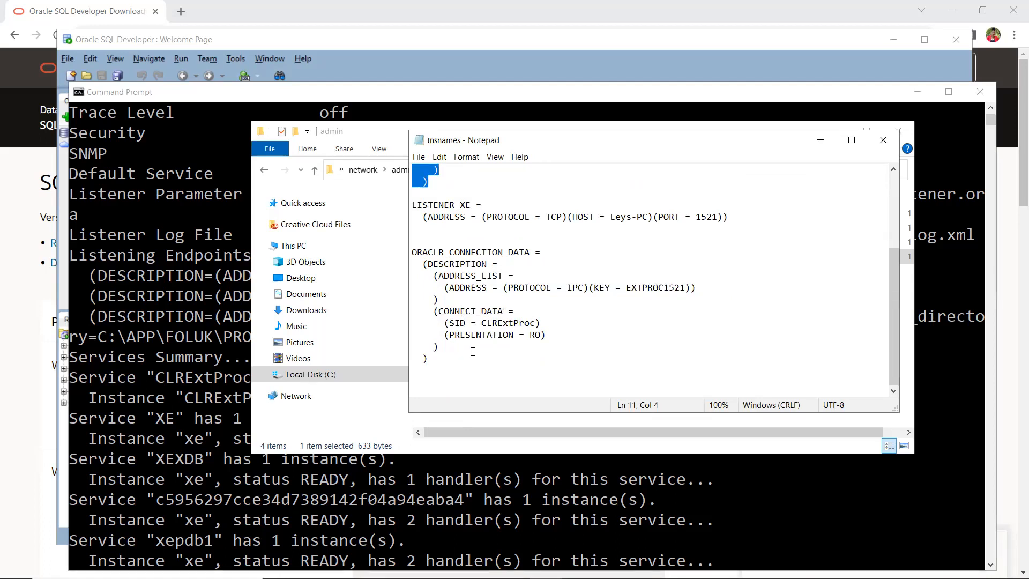
scroll(473, 352, up, 4)
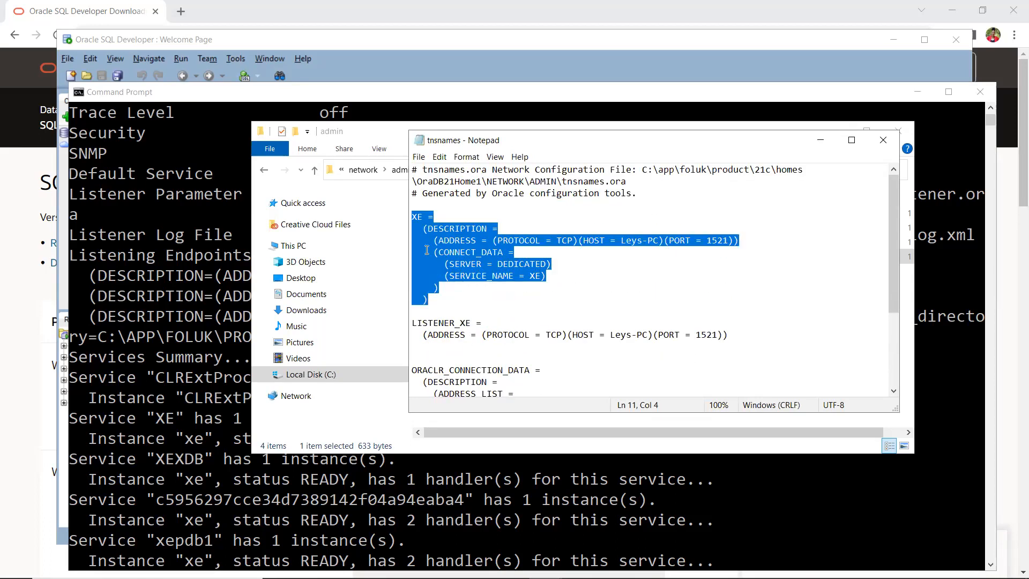
Step: Duplicate the whole XE entry in tnsnames, placing the copy above the original with blank lines between them
click(419, 300)
drag(431, 309, 396, 217)
right_click(434, 256)
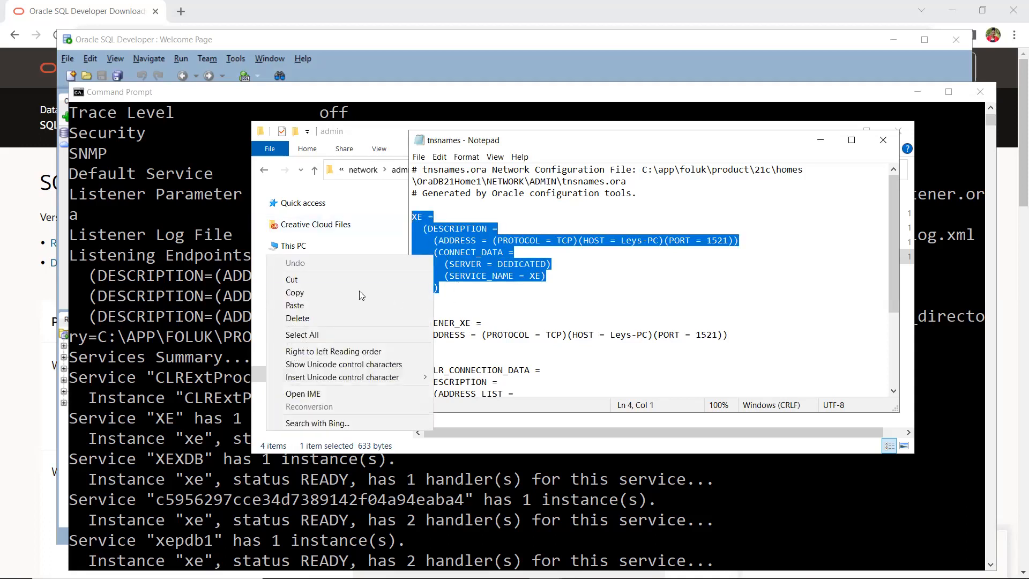
click(345, 294)
click(445, 275)
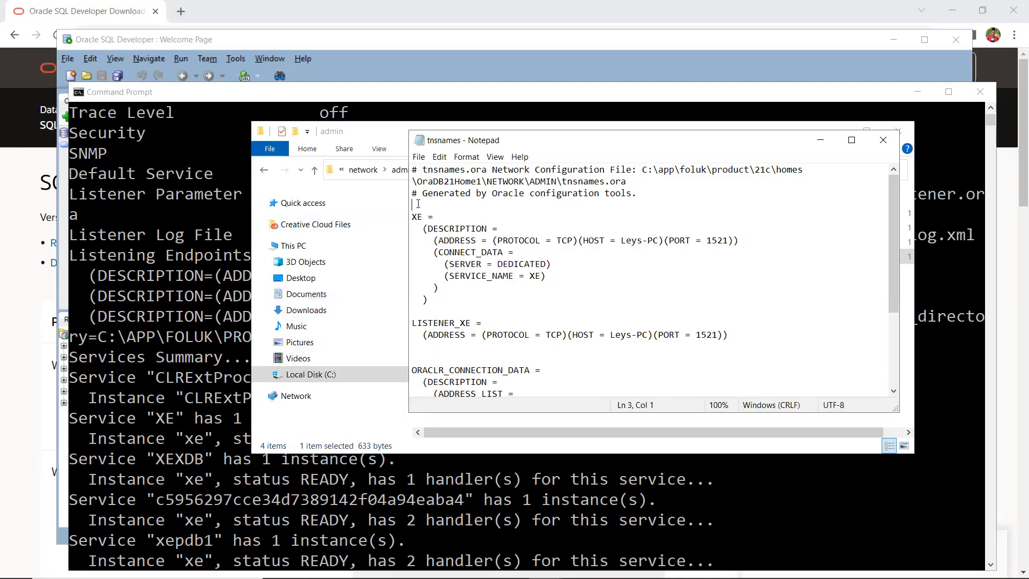
key(Return)
key(Return)
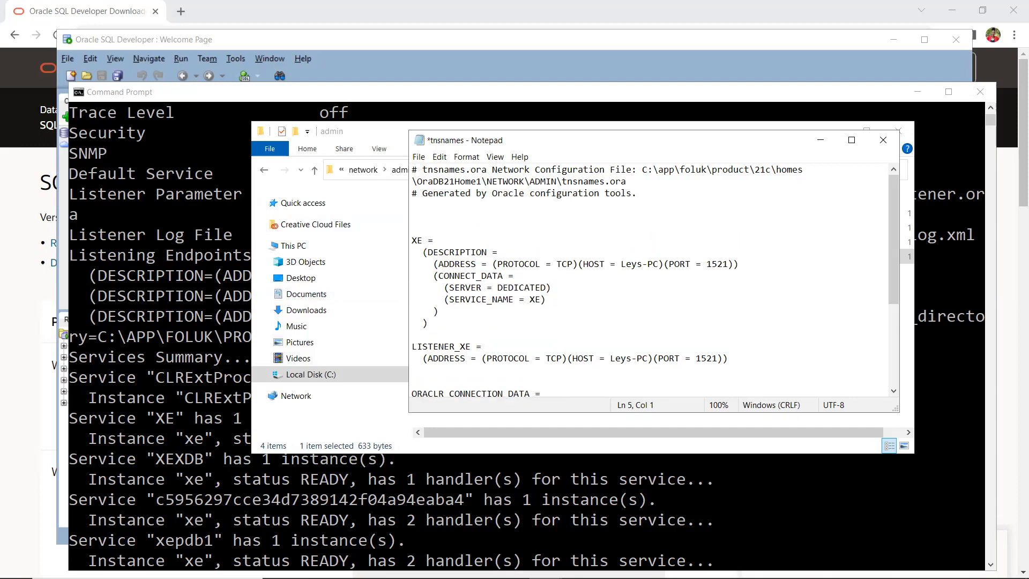
key(ctrl+v)
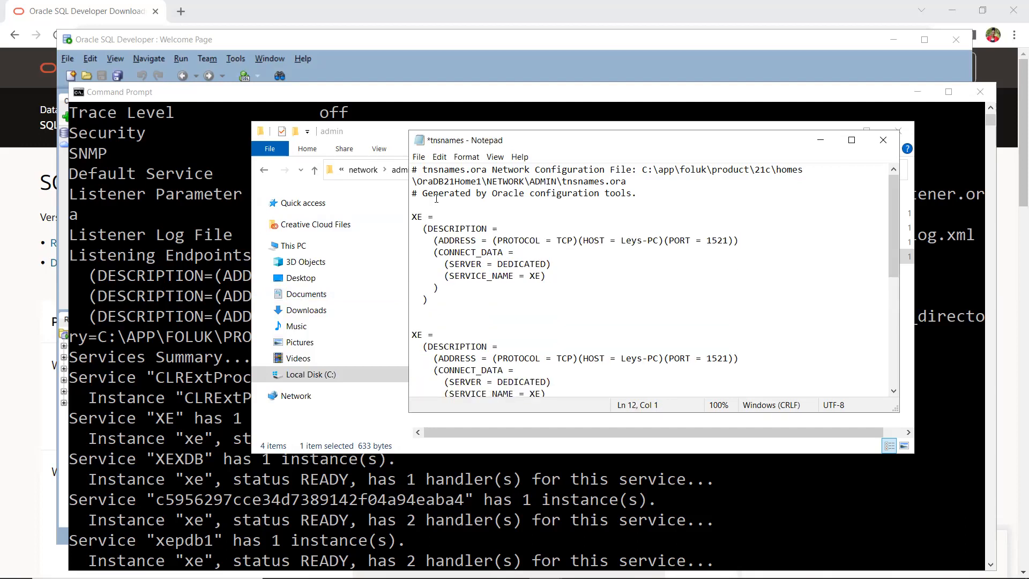
Step: Rename the first XE entry to XEPDB1 and set its SERVICE_NAME to XEPDB1
click(422, 219)
text(PDB1)
click(543, 276)
text(PDB1)
click(541, 302)
Step: Check the XEPDB1 and XE entries in tnsnames, save the file and close it
drag(433, 306, 447, 231)
scroll(424, 257, down, 2)
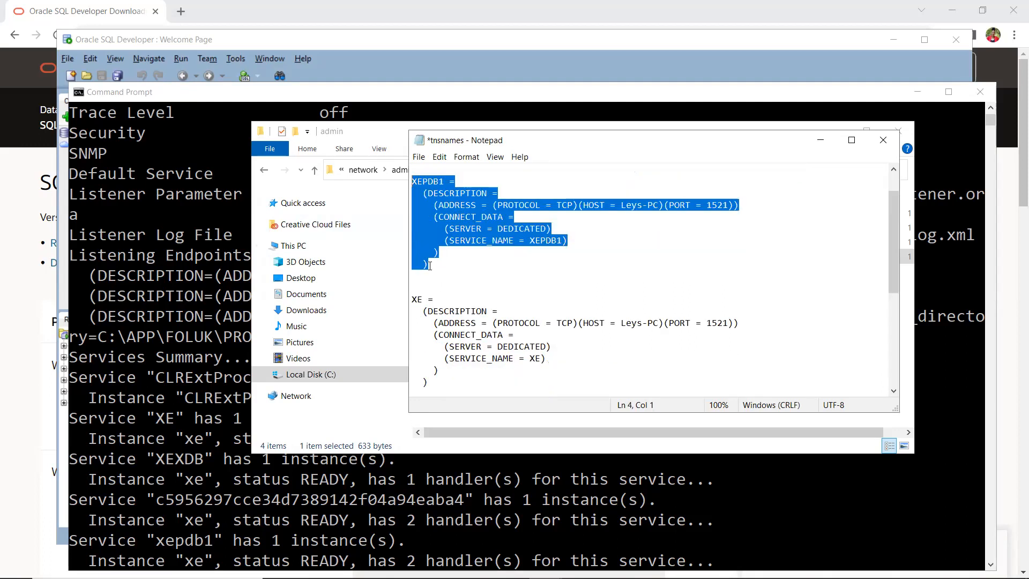
click(414, 264)
drag(413, 264, 462, 370)
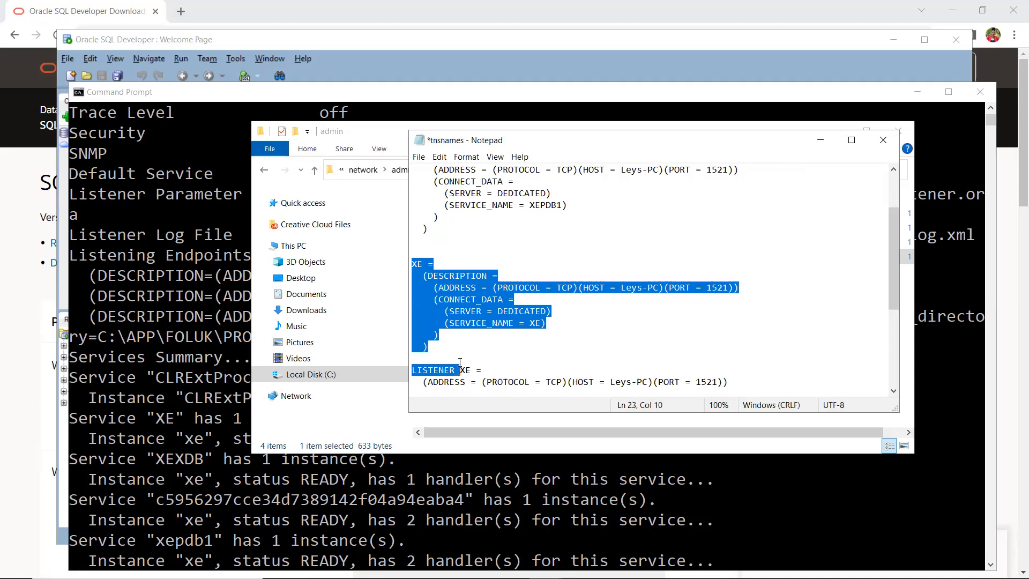
click(444, 339)
scroll(536, 289, up, 2)
click(590, 265)
key(ctrl+s)
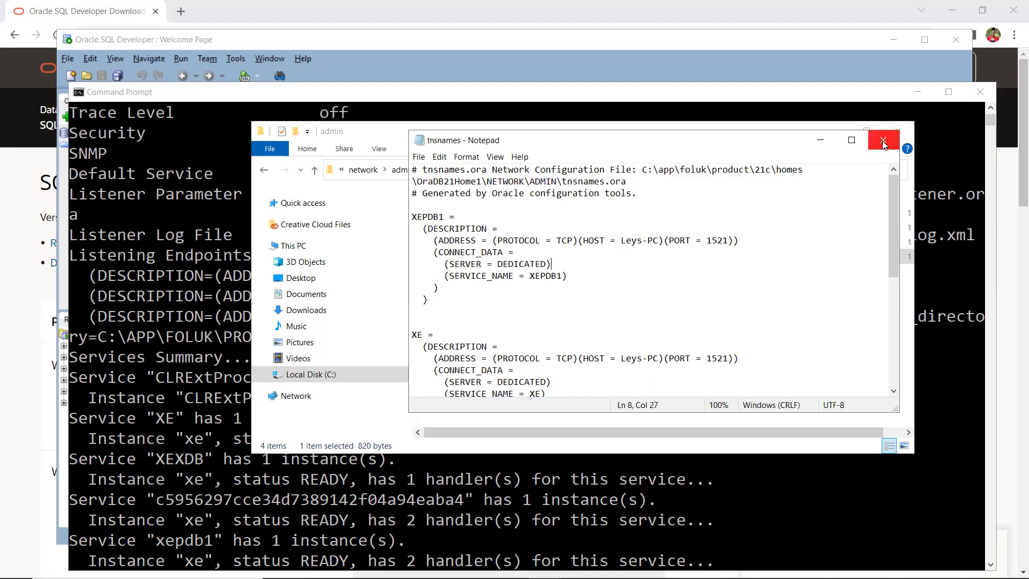
click(884, 140)
Step: Open a second File Explorer window on the admin folder and move the first window aside
click(540, 343)
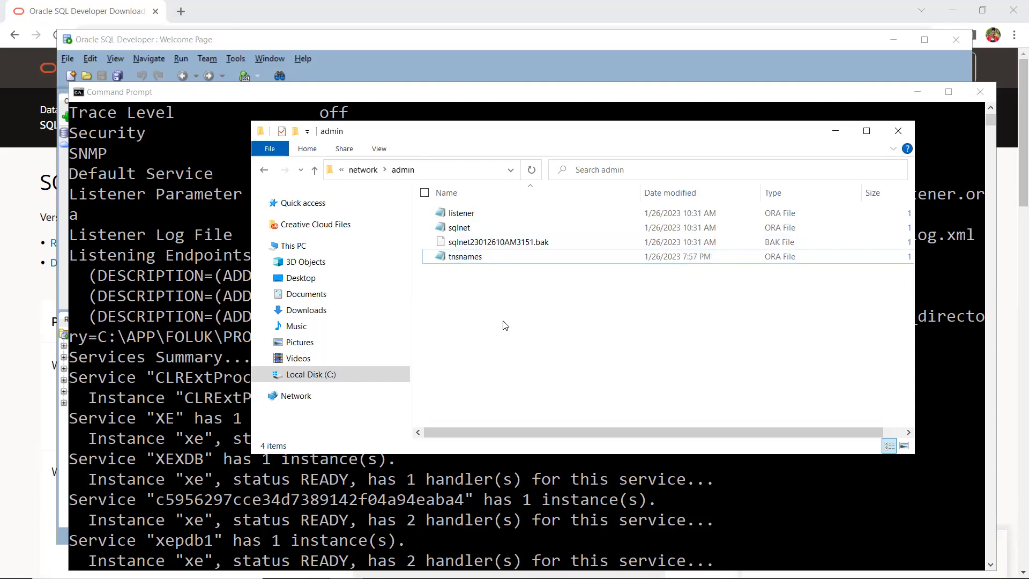
key(ctrl+n)
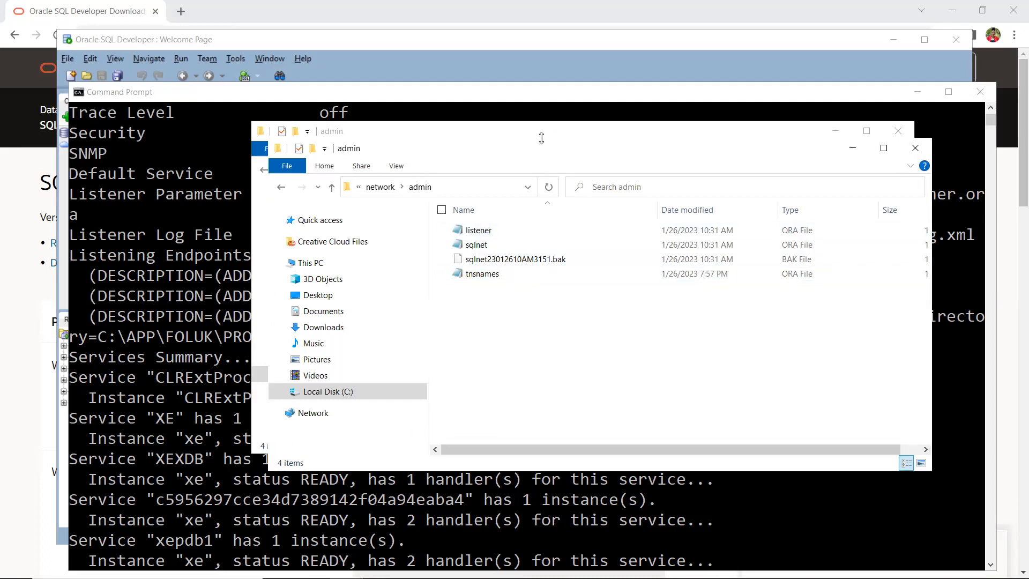
drag(530, 131, 442, 227)
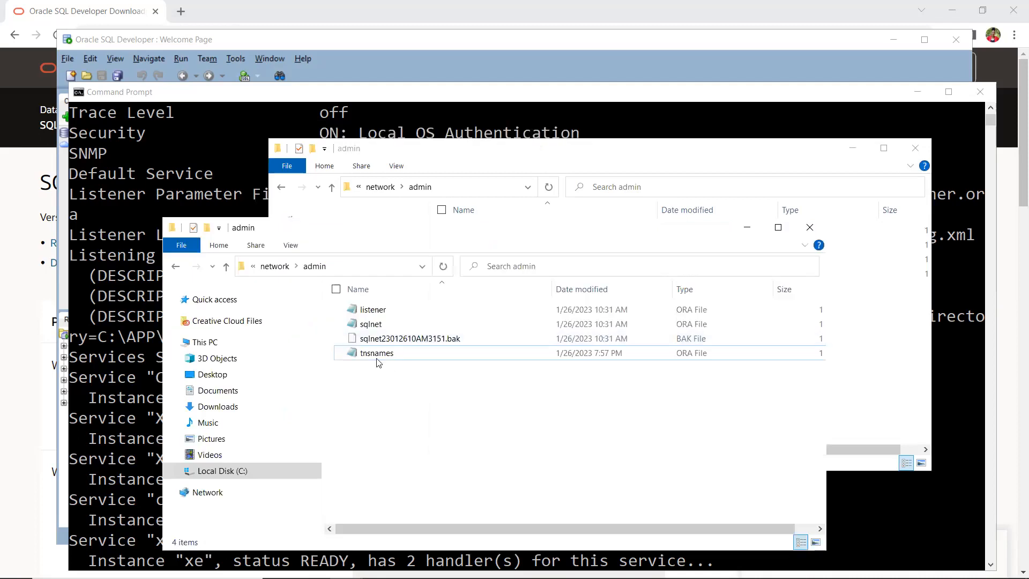
Step: Switch to SQL Developer and copy the full dbhomeXE\network\admin path from the Welcome Page's missing TNS entries text
click(332, 44)
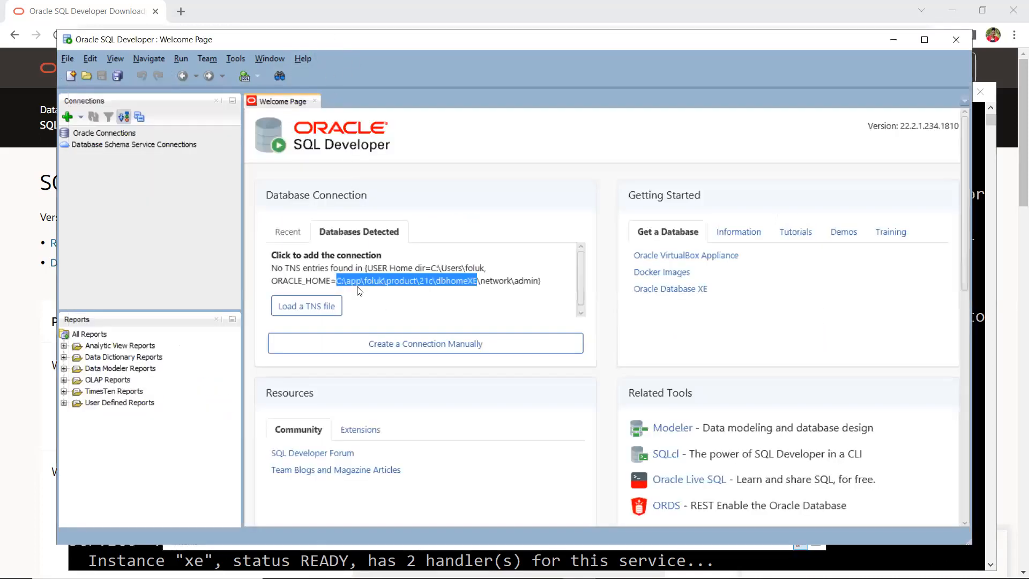
click(478, 281)
drag(549, 284, 401, 281)
click(341, 281)
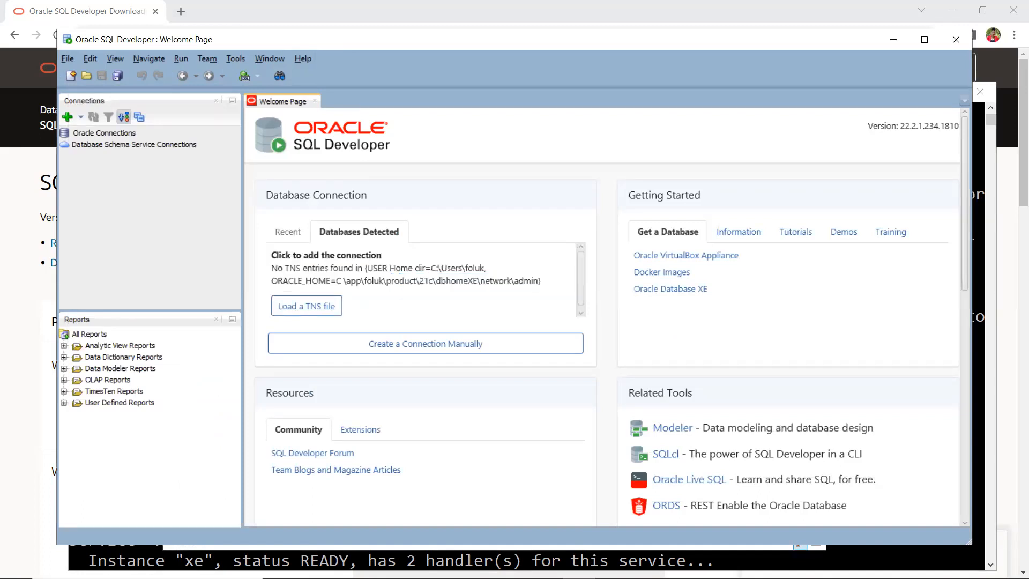
drag(338, 282, 539, 282)
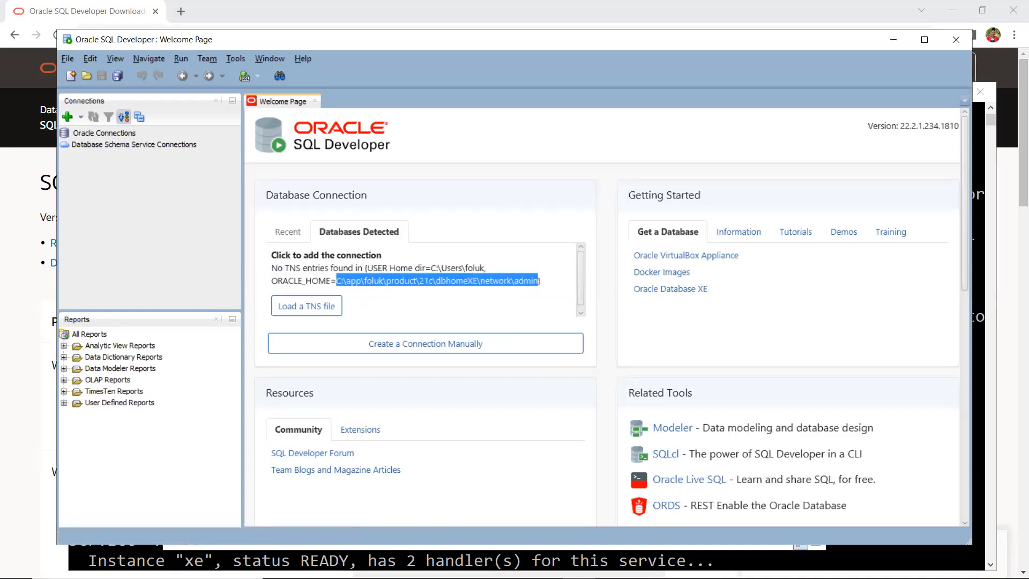
Step: Go to the copied dbhomeXE\network\admin path in the second File Explorer window
mouse_move(482, 574)
click(346, 566)
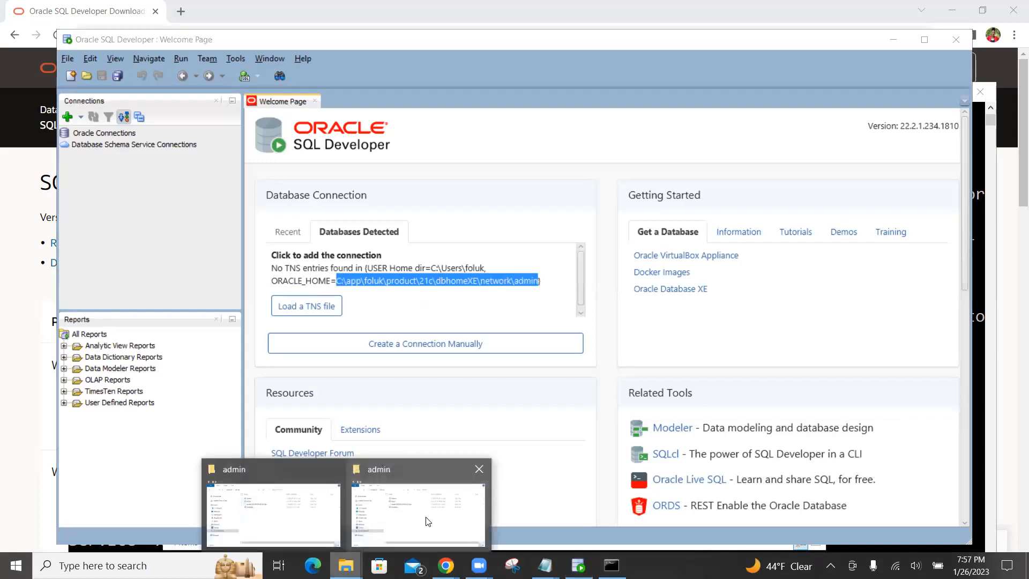
click(425, 523)
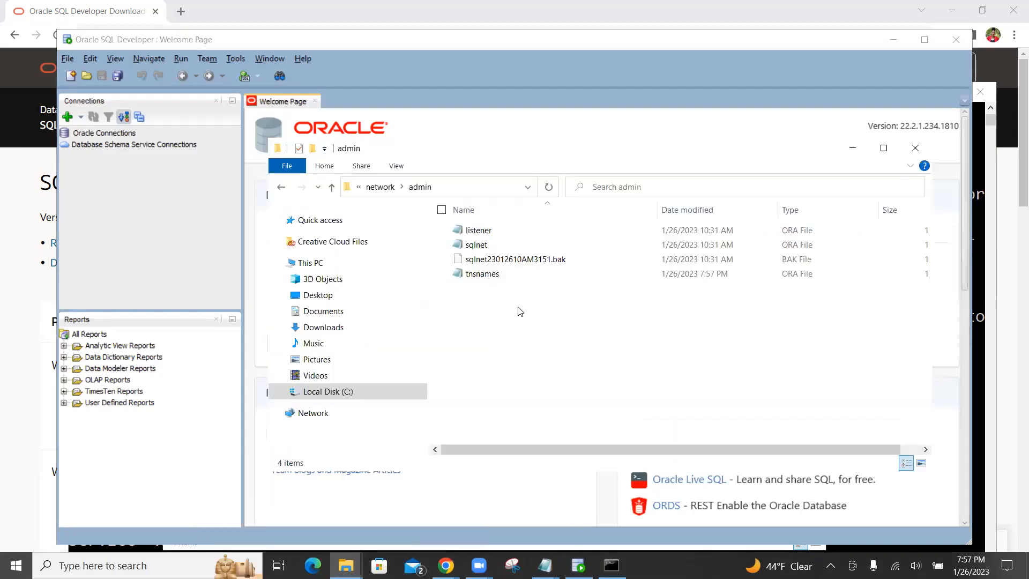
click(455, 187)
key(ctrl+v)
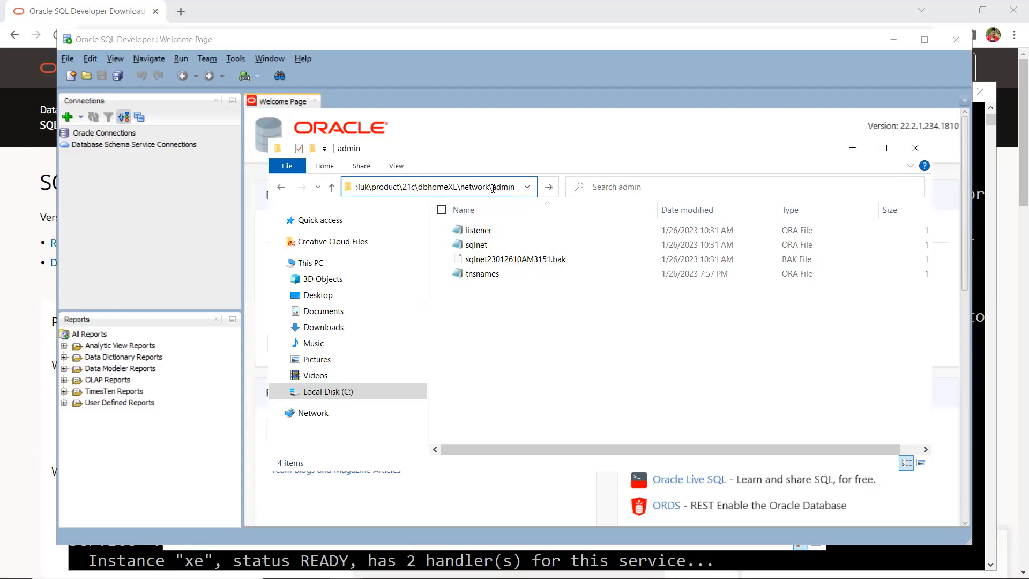
key(Return)
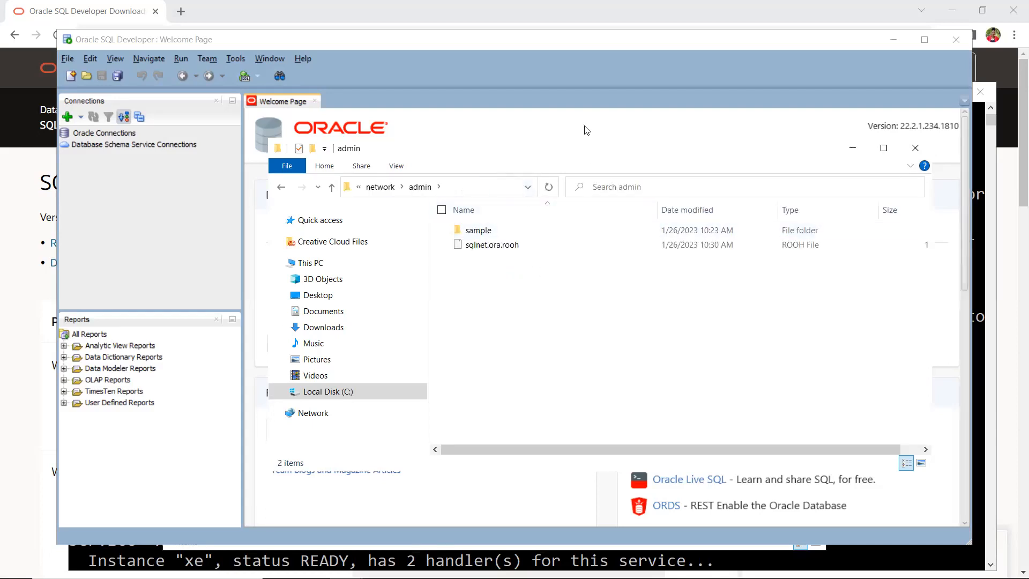
click(530, 117)
mouse_move(379, 578)
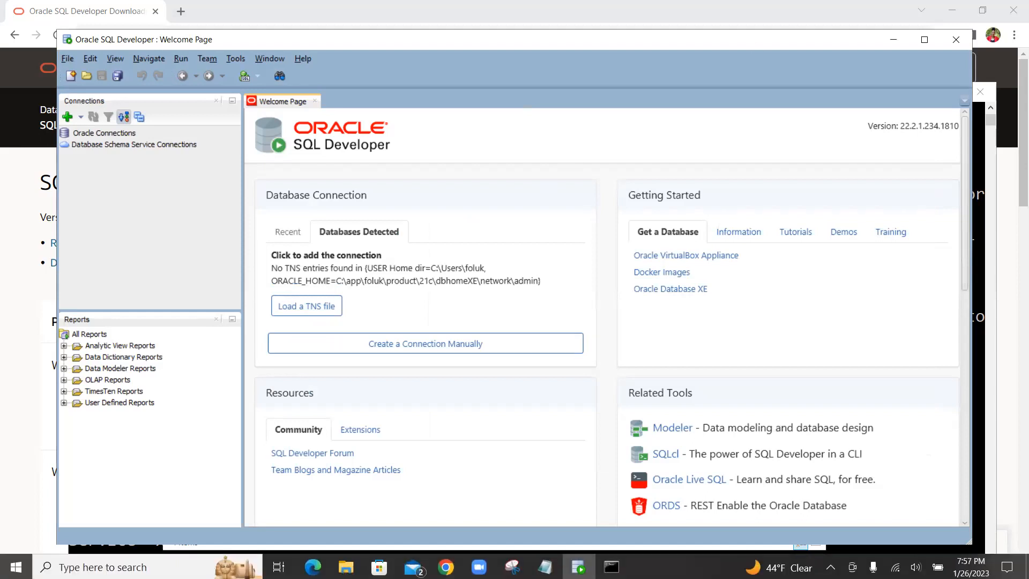
mouse_move(346, 565)
click(418, 520)
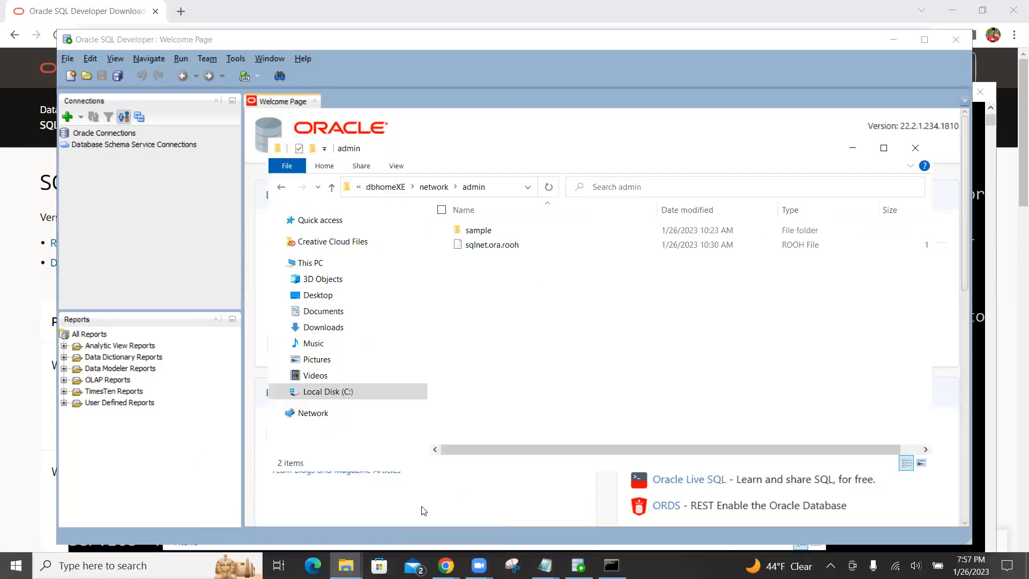
click(382, 136)
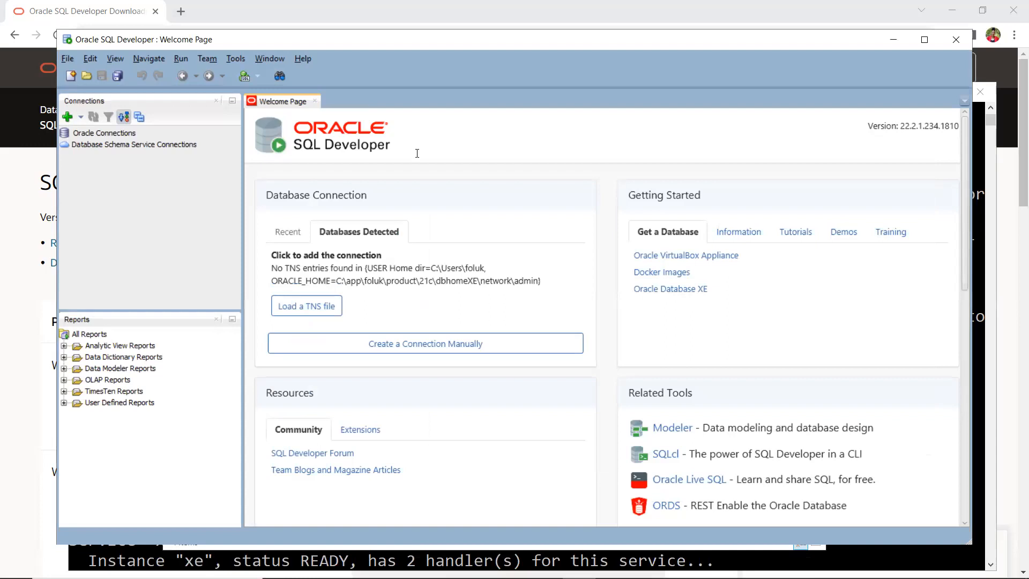
Step: Move the dbhomeXE admin folder window aside and bring up the OraDB21Home1 admin folder window alongside it
mouse_move(268, 578)
click(346, 566)
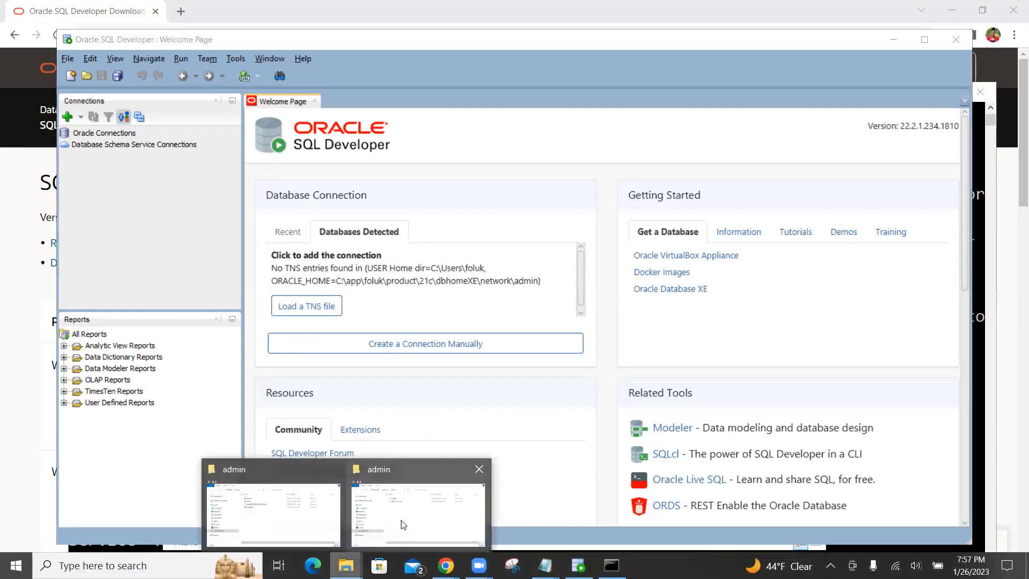
click(403, 524)
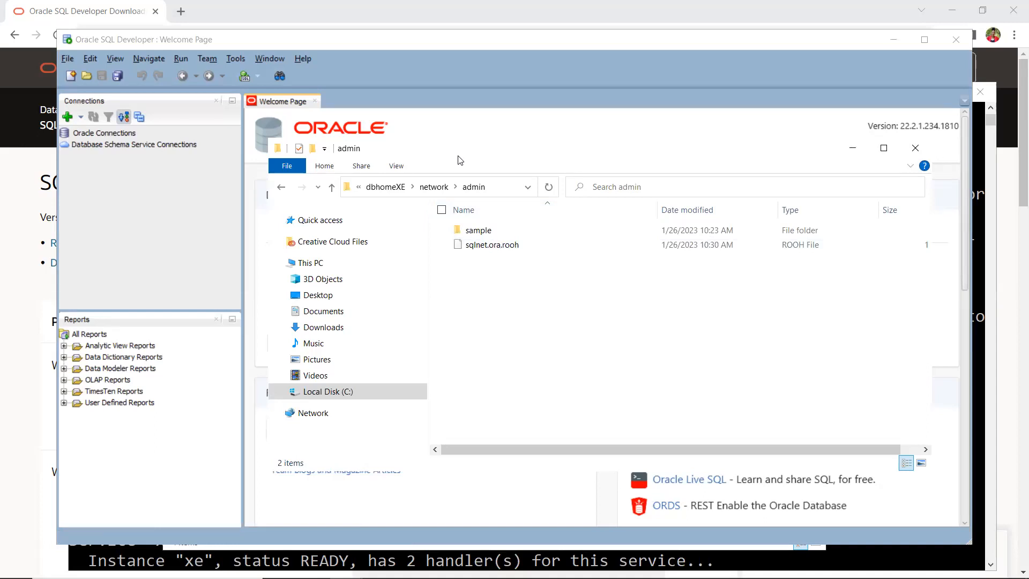
drag(459, 160, 191, 79)
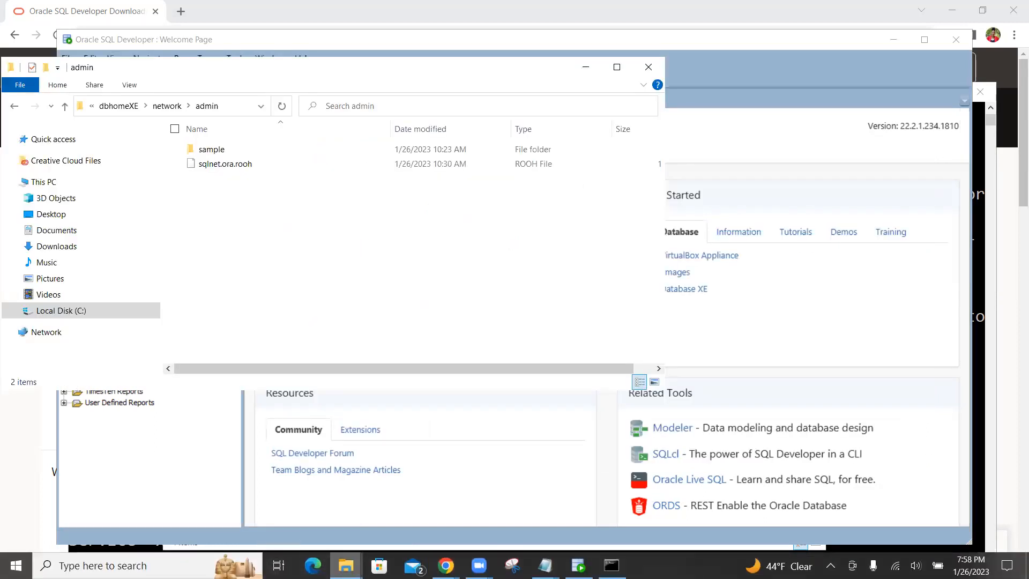
mouse_move(348, 563)
click(285, 532)
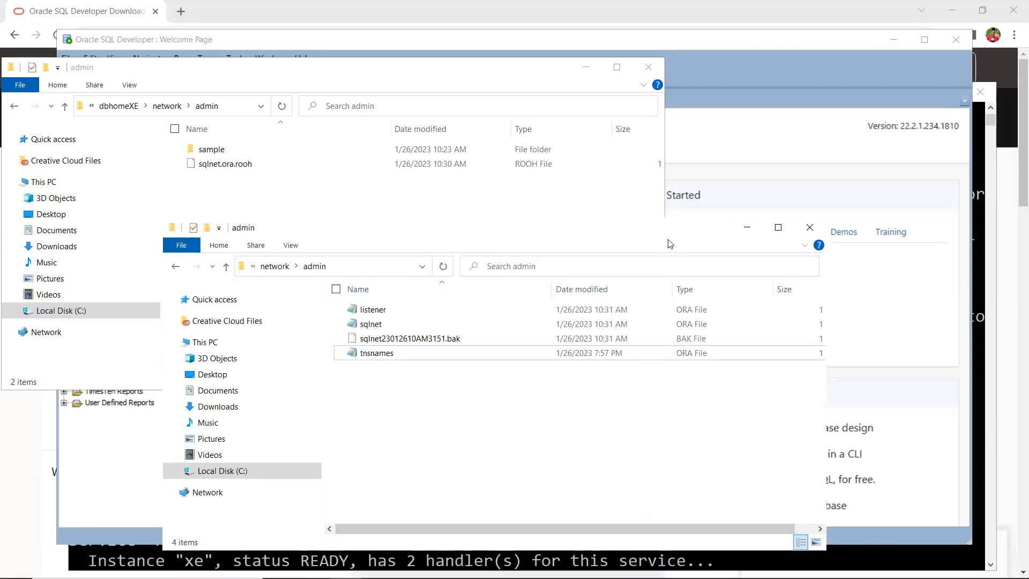
Step: Copy the tnsnames file from the OraDB21Home1 admin folder into the dbhomeXE\network\admin folder
right_click(375, 355)
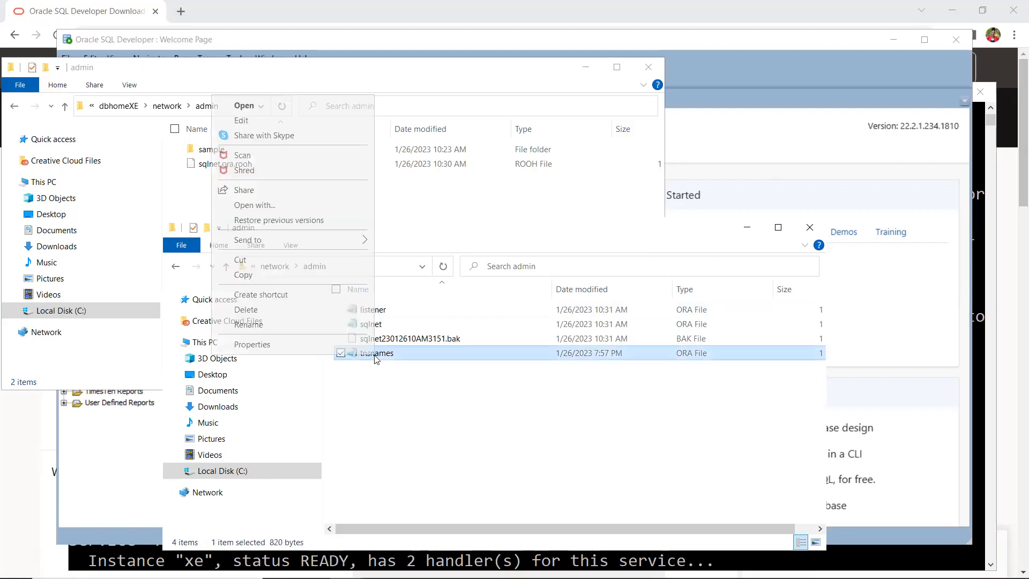
click(259, 279)
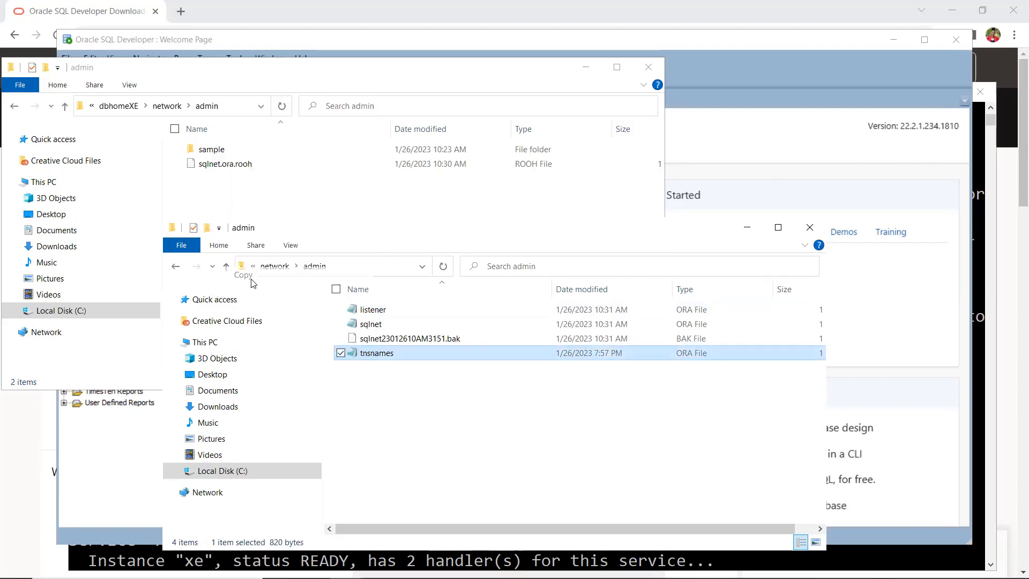
click(746, 228)
right_click(276, 226)
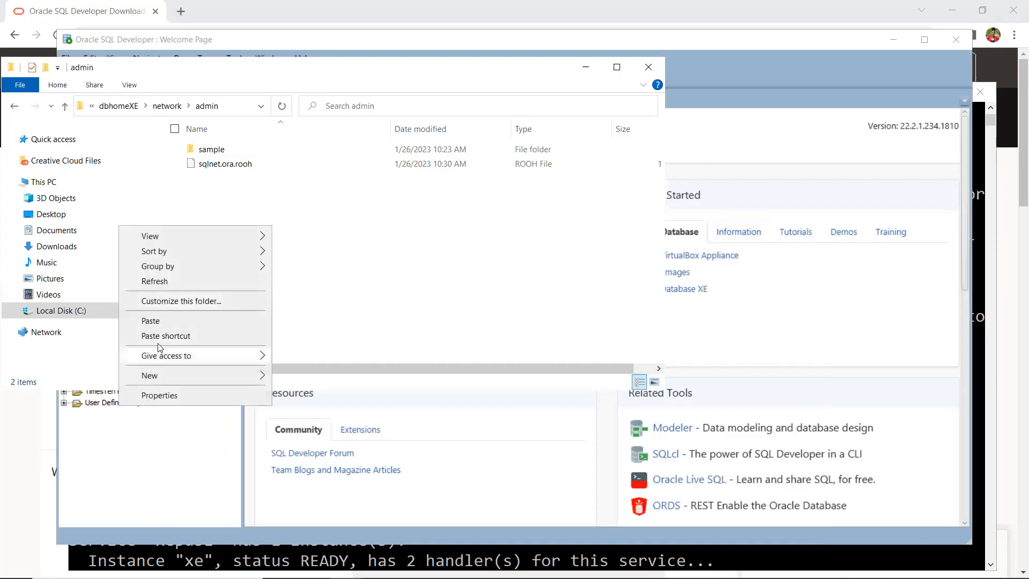
click(153, 321)
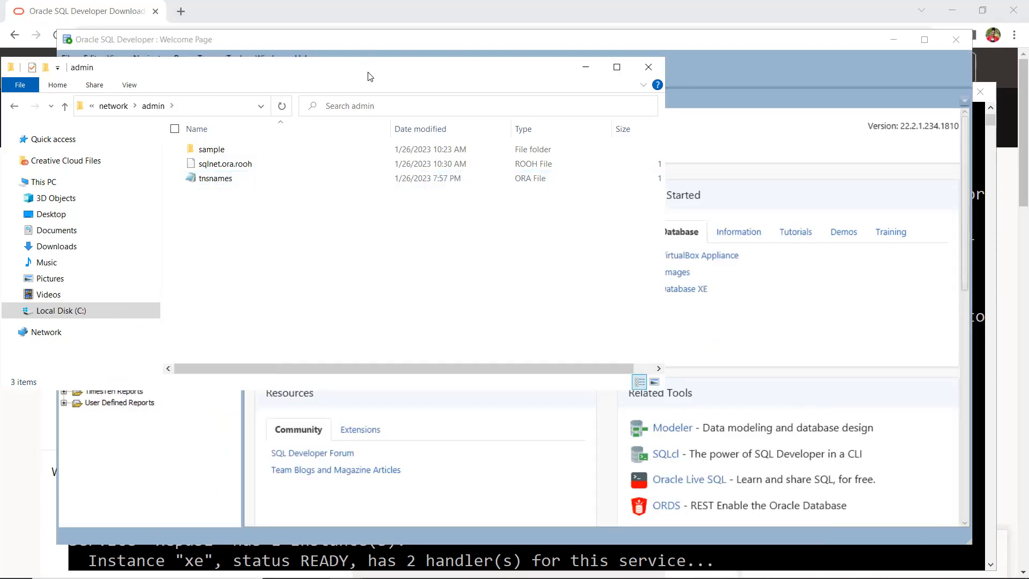
Step: Return to SQL Developer and start a manual database connection named pluggable connect, with username leyuser and the account password
drag(369, 72, 608, 179)
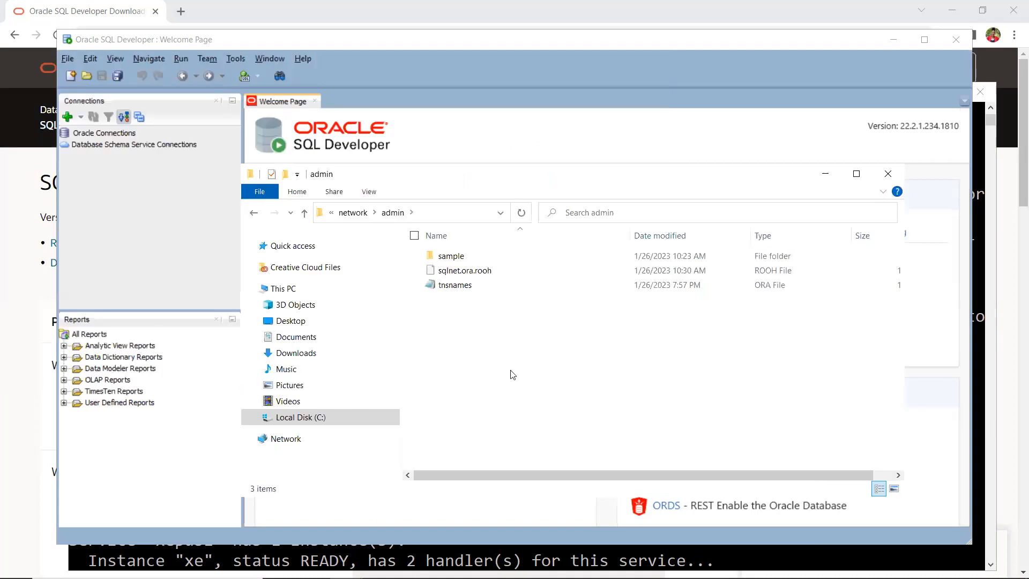
click(458, 72)
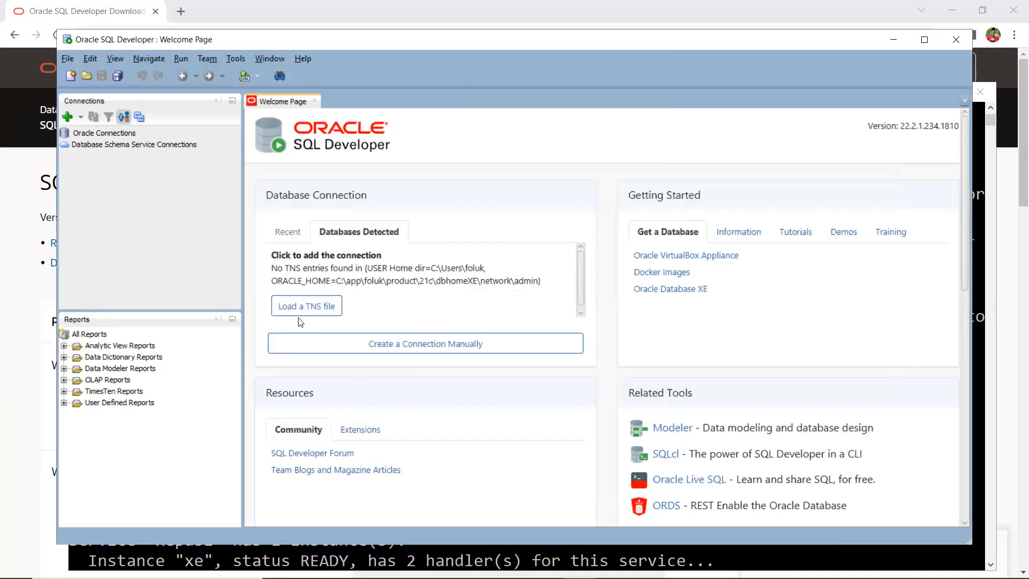
click(440, 343)
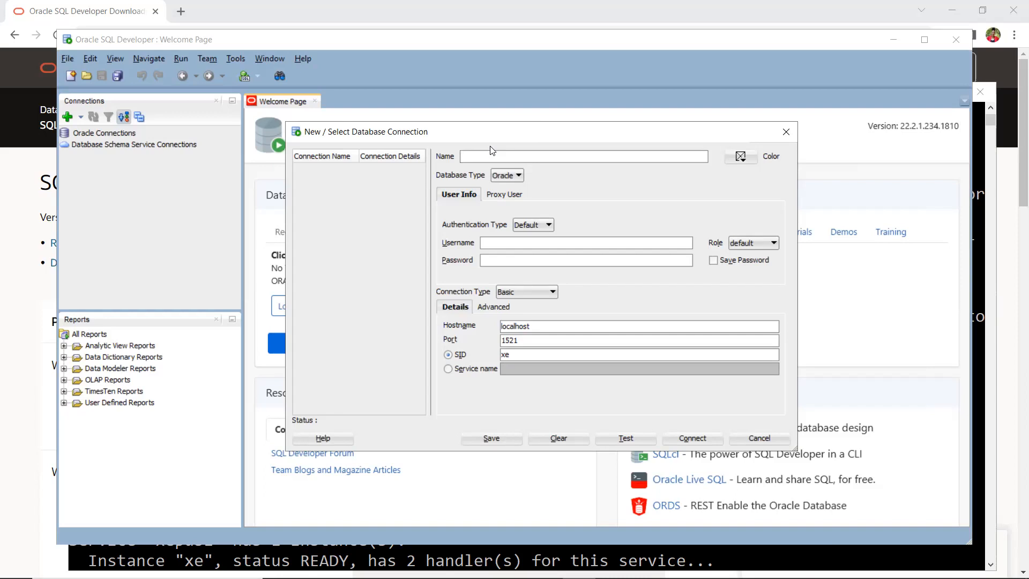
text(auuggable)
text(leysuser••••)
key(BackSpace)
key(BackSpace)
key(BackSpace)
key(BackSpace)
text(••••••••)
Step: Set the connection type to TNS with network alias XEPDB1, and test the connection before connecting
click(512, 295)
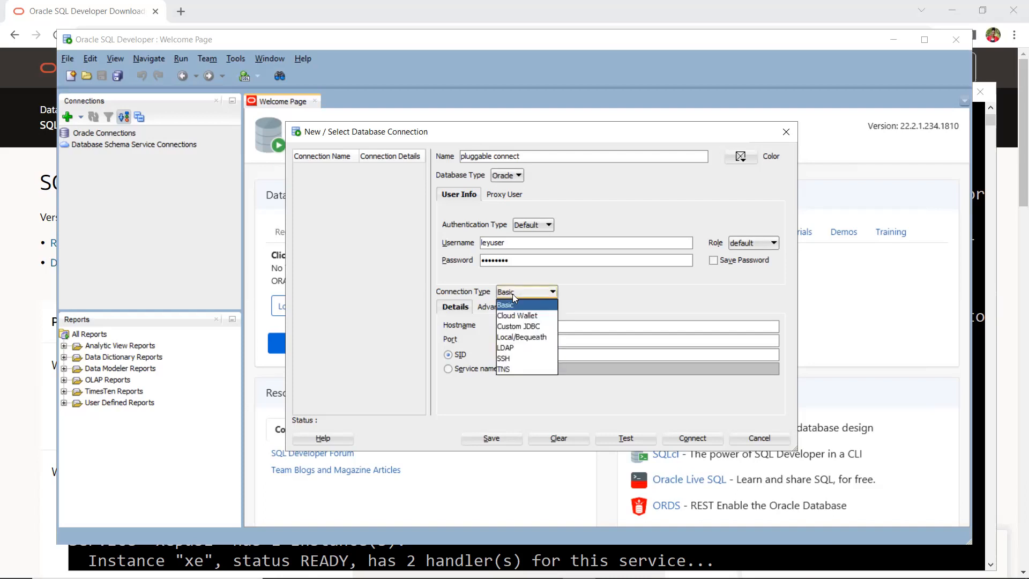
click(503, 370)
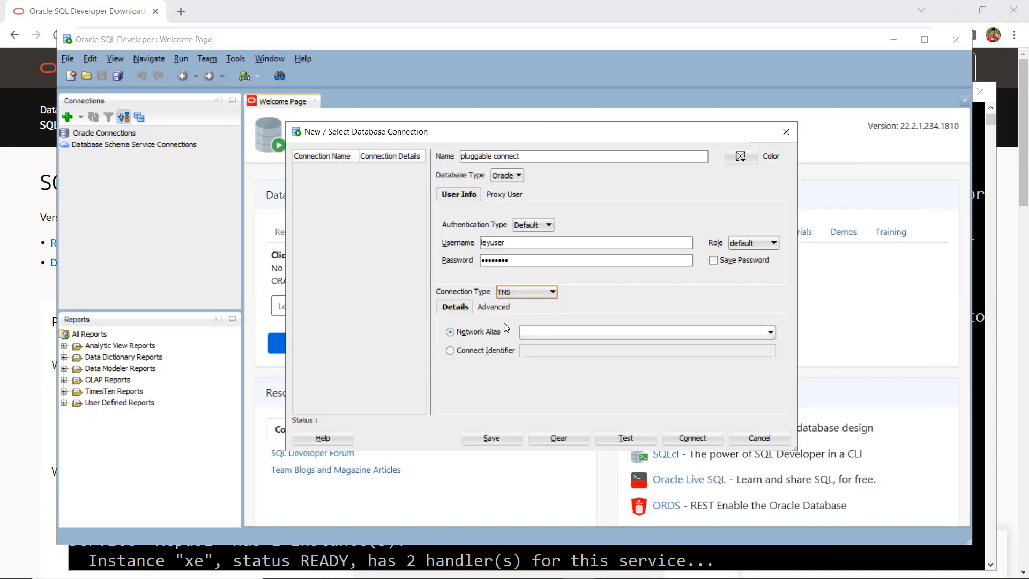
click(491, 308)
click(448, 309)
click(540, 332)
click(471, 405)
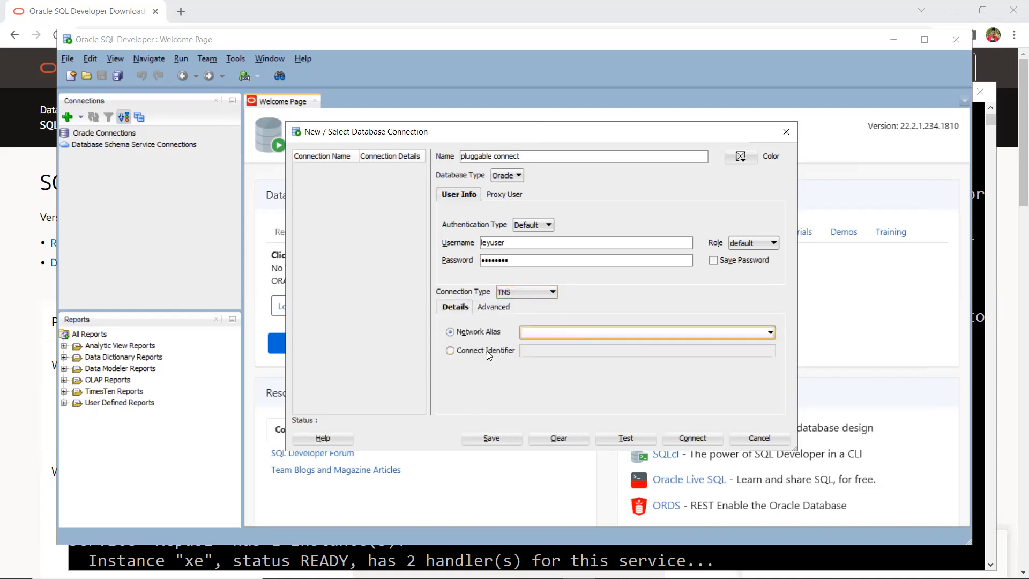
click(450, 308)
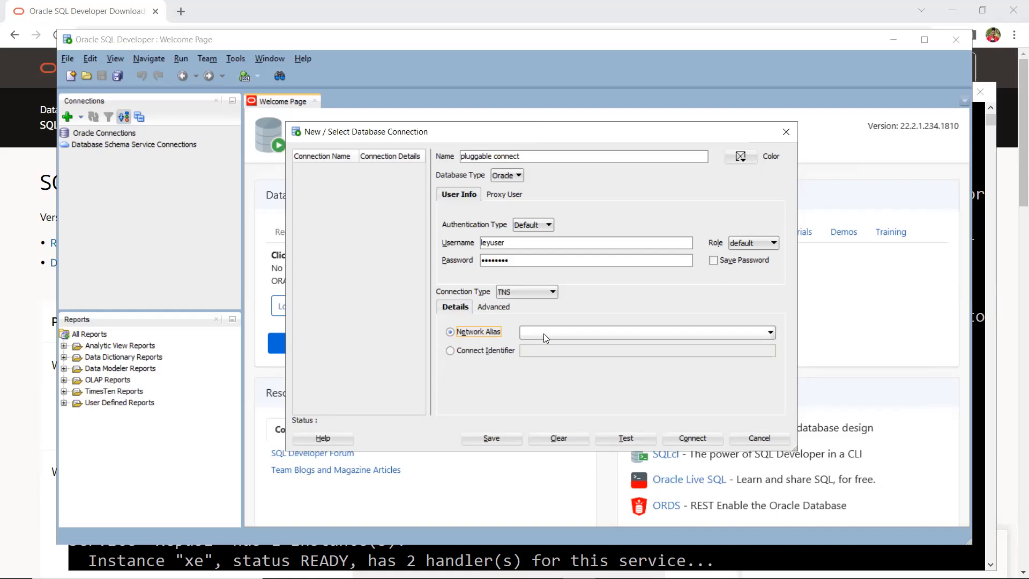
click(544, 334)
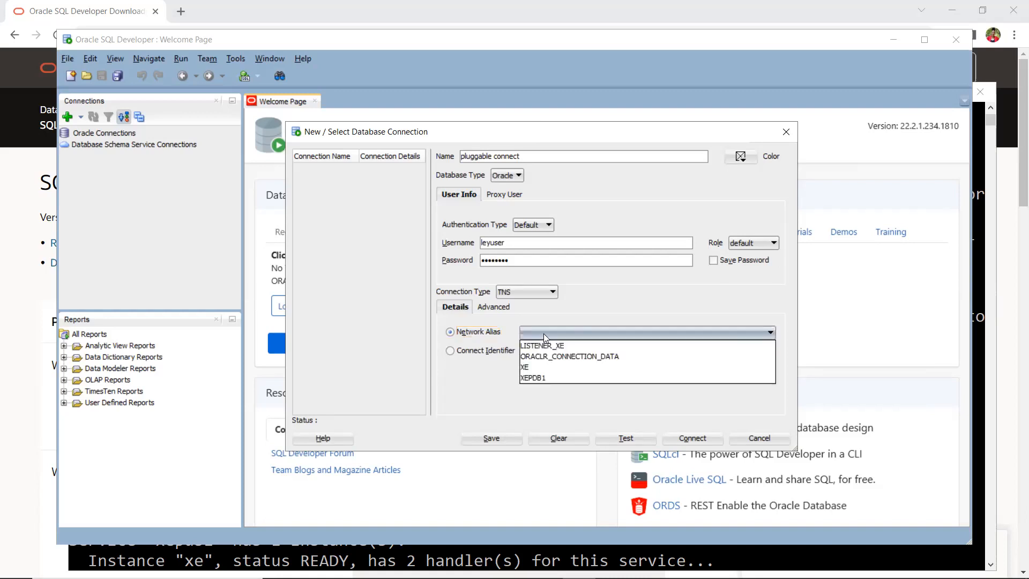
click(538, 379)
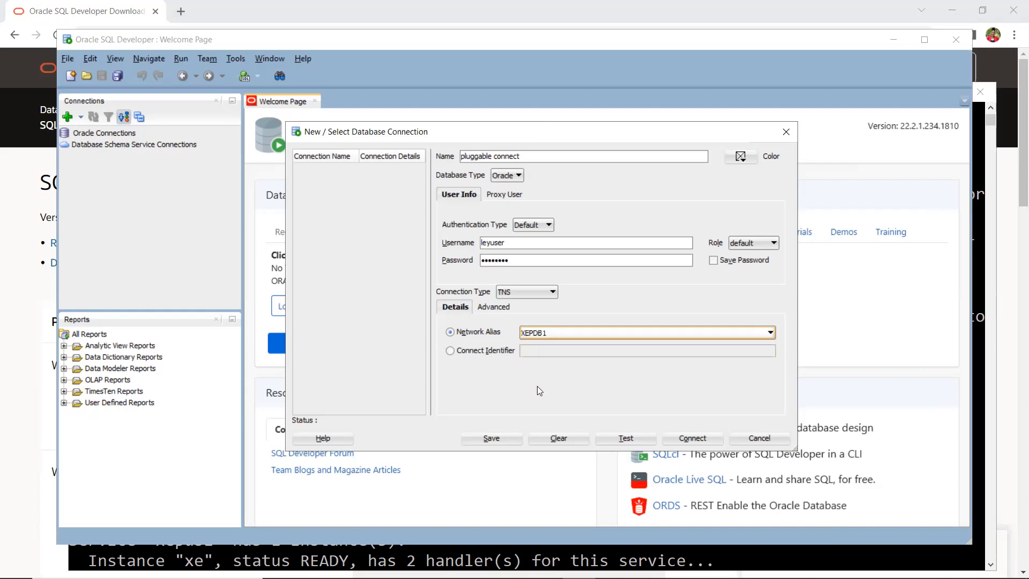
click(626, 438)
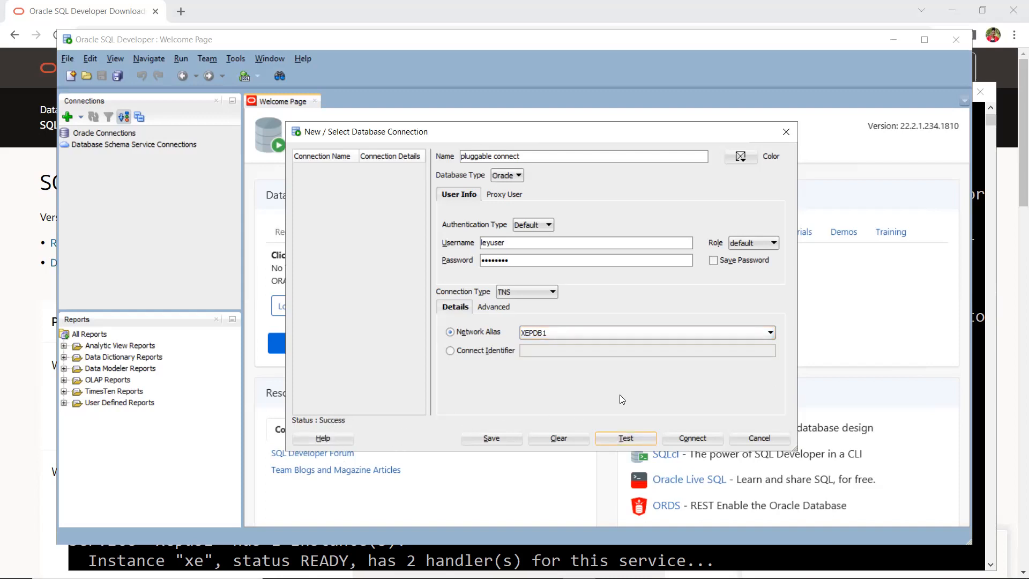
click(693, 438)
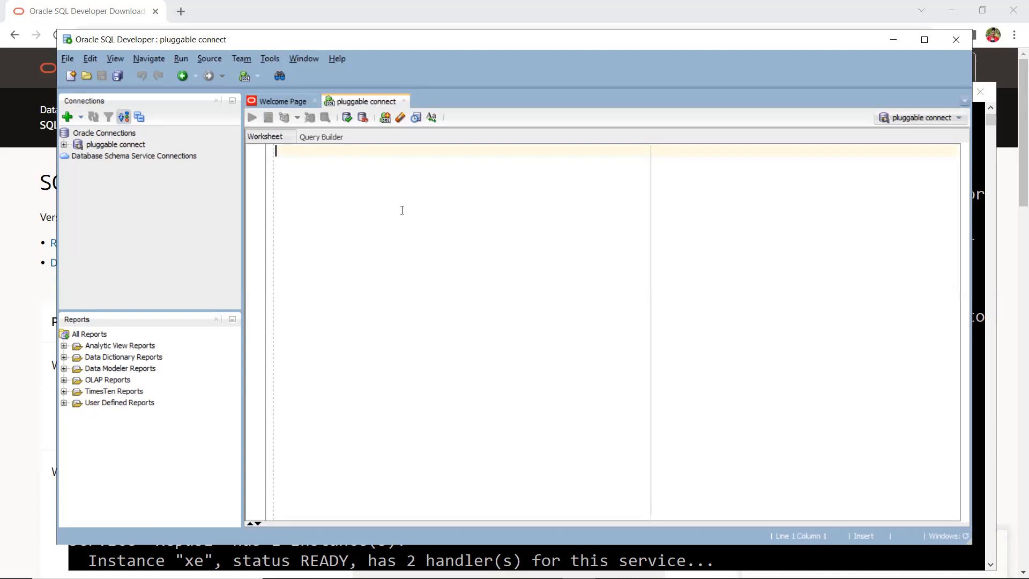
text(select)
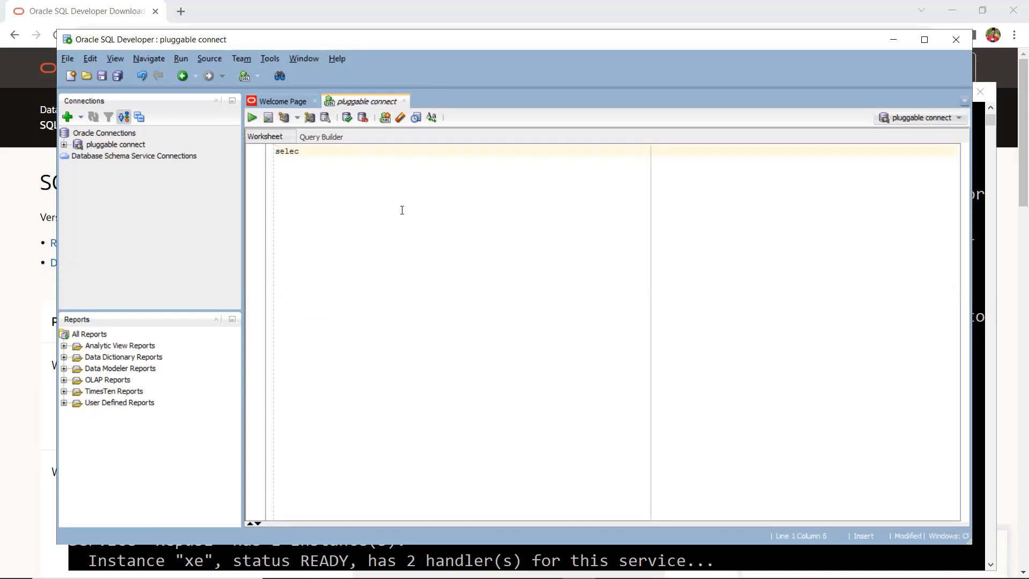
key(BackSpace)
key(BackSpace)
key(BackSpace)
key(BackSpace)
key(BackSpace)
key(BackSpace)
Step: Run the command show user in the pluggable connect worksheet
text(show user)
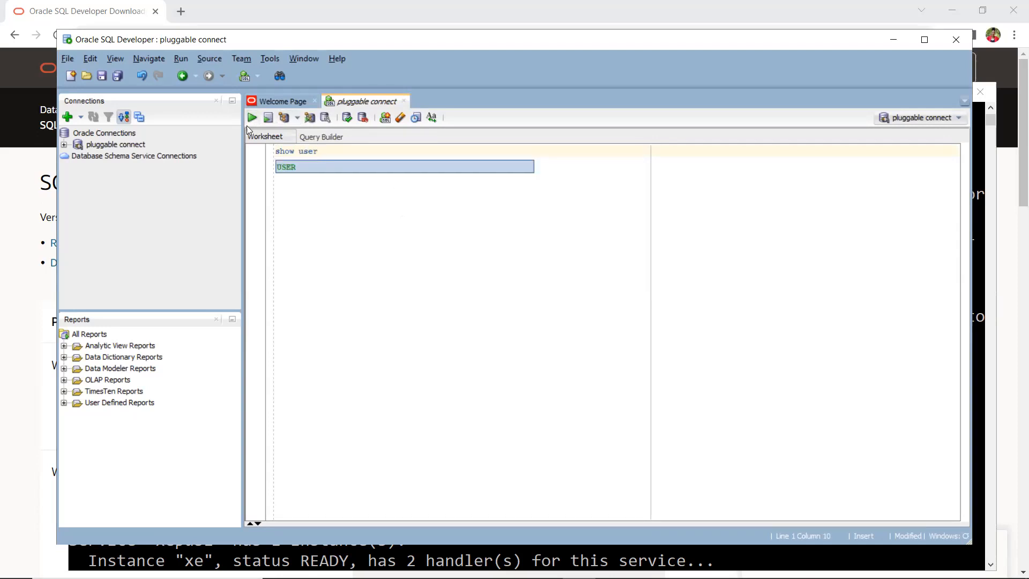
key(F5)
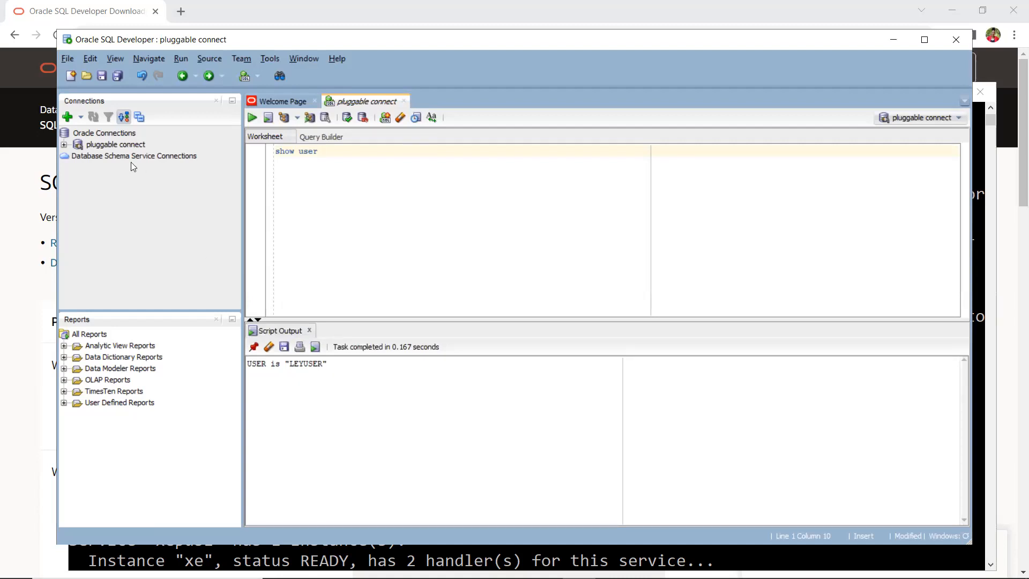
click(108, 143)
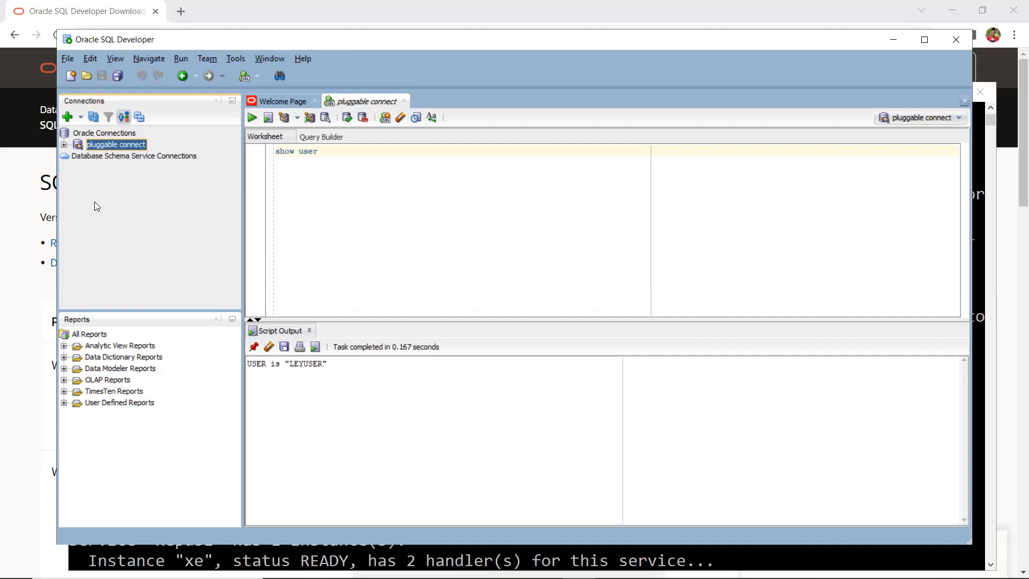
Step: Start another database connection named System connect with username sys and the SYSDBA role
click(66, 116)
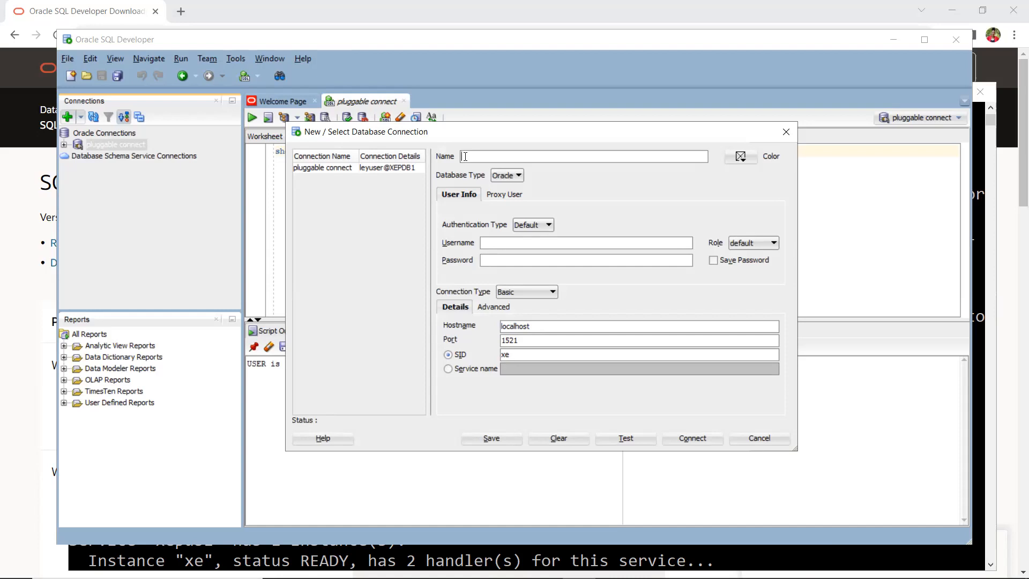
text(ystem connec)
text(t)
text(sys)
click(737, 244)
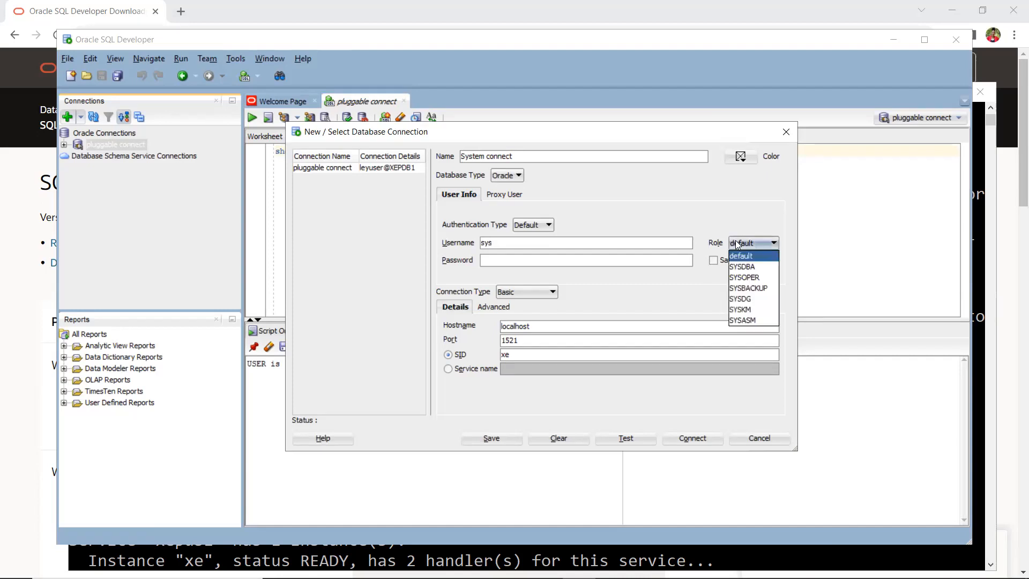
click(749, 268)
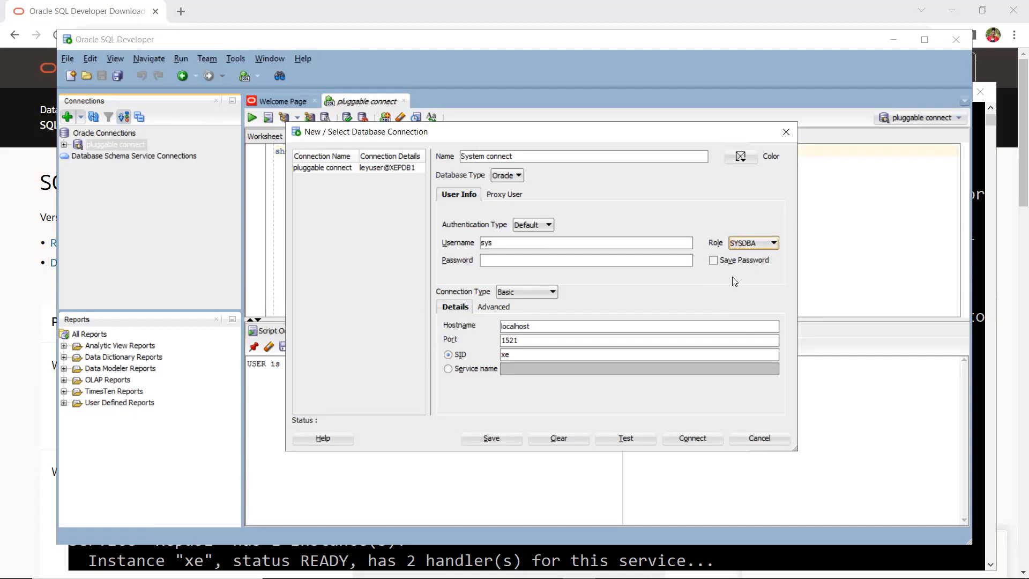
Step: Enter the sys account password, test the System connect connection and connect to it
click(572, 262)
text(••••••••)
click(615, 440)
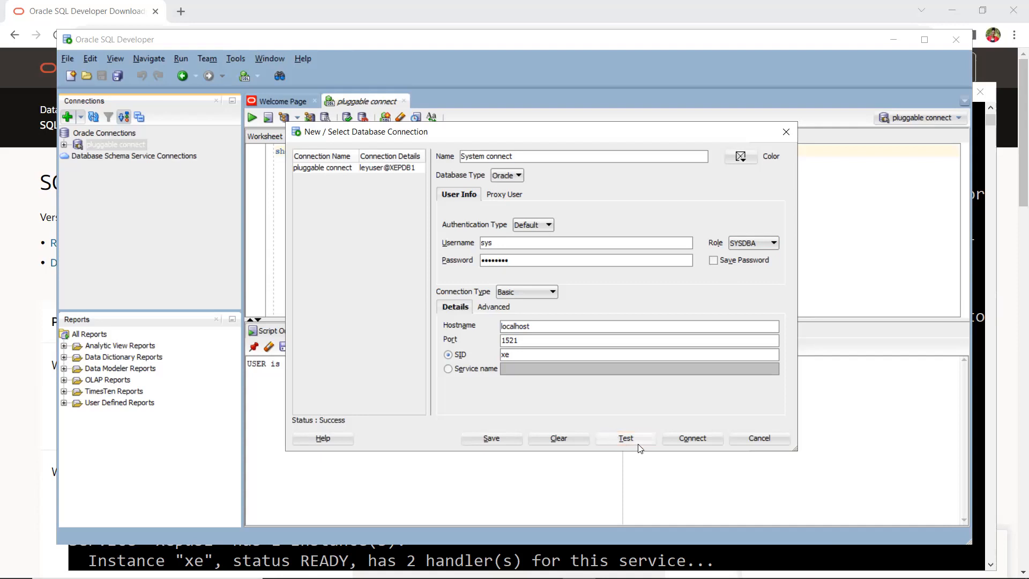
click(684, 438)
Step: Run the command show user in the System connect worksheet
text(show user)
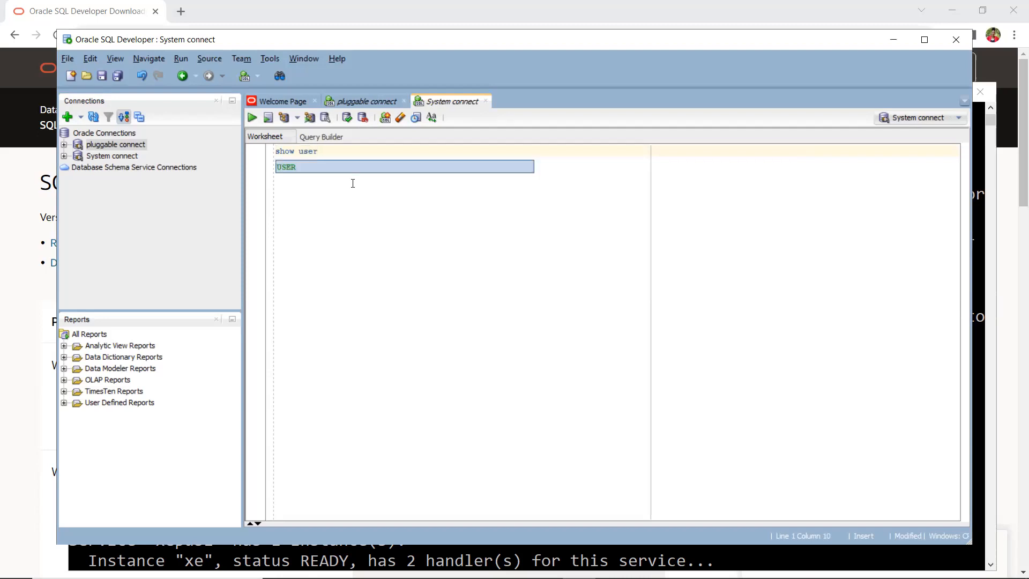
click(253, 118)
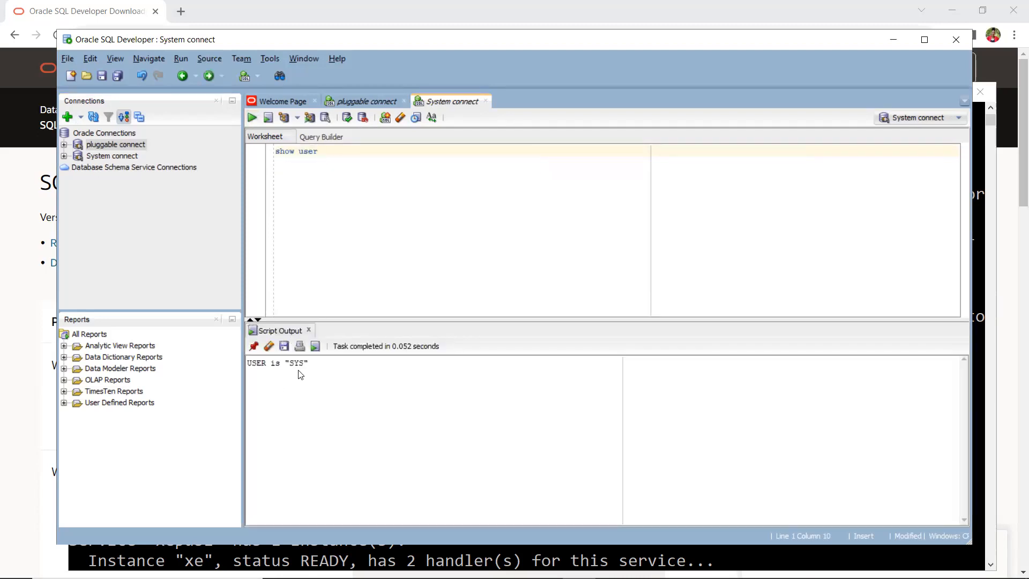